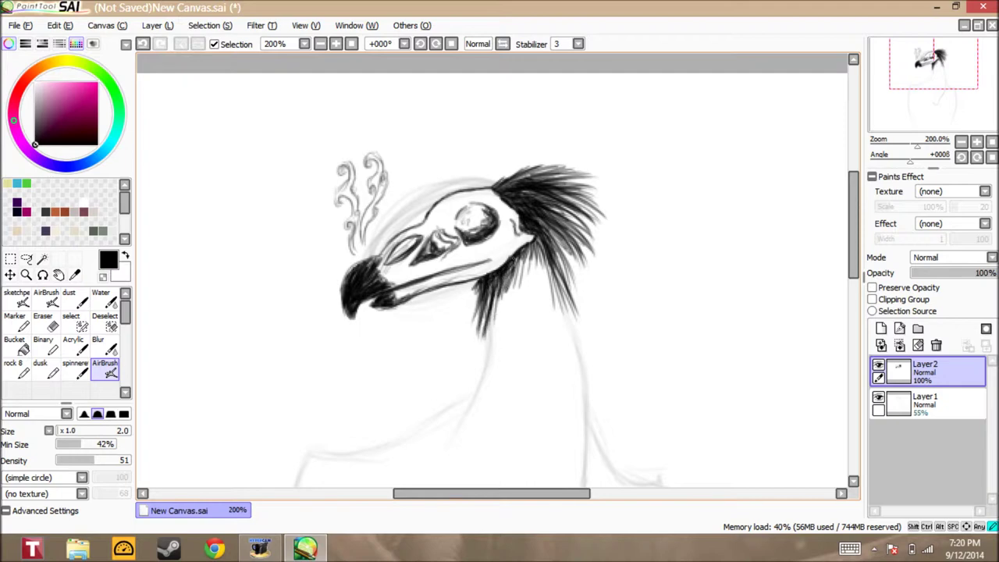
- Paint long black feather strokes beneath the back of the skull and down the rear edge of the neck sketch
drag(549, 239, 535, 291)
mouse_move(552, 242)
mouse_down()
mouse_move(532, 295)
mouse_move(520, 280)
mouse_up()
drag(520, 256, 498, 310)
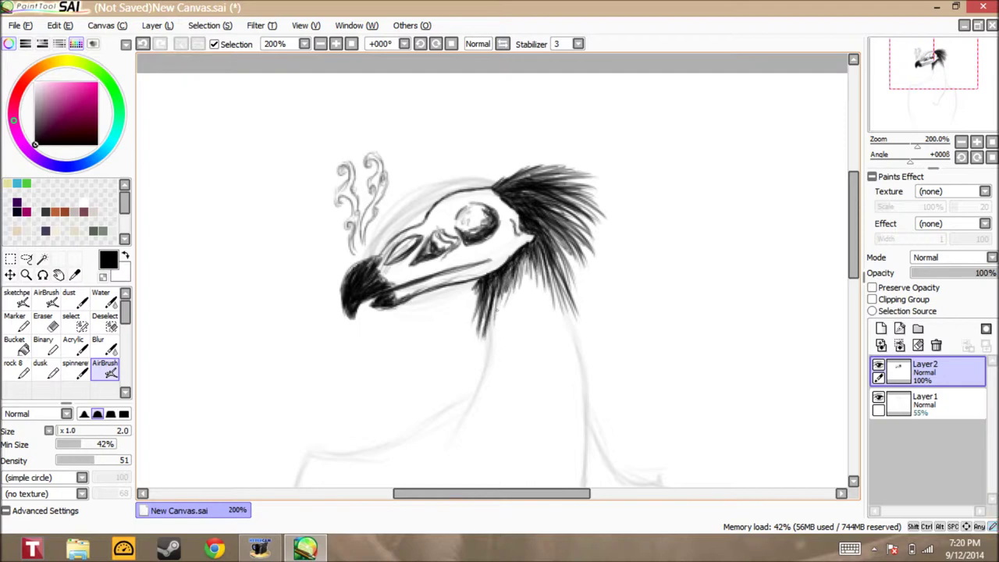
drag(524, 256, 534, 303)
drag(528, 269, 541, 301)
mouse_move(545, 275)
mouse_down()
mouse_move(524, 290)
mouse_move(503, 312)
mouse_move(555, 317)
mouse_up()
drag(551, 285, 568, 332)
drag(556, 274, 578, 343)
drag(559, 290, 581, 351)
drag(551, 246, 568, 315)
mouse_move(554, 239)
mouse_down()
mouse_move(576, 273)
mouse_move(578, 309)
mouse_up()
mouse_move(556, 255)
mouse_down()
mouse_move(580, 306)
mouse_move(576, 341)
mouse_up()
drag(552, 282, 576, 367)
drag(572, 326, 585, 388)
- Paint feather strokes down the front edge of the upper neck, tapering towards the shoulder sketch line
drag(495, 281, 477, 346)
drag(497, 295, 485, 350)
mouse_move(491, 295)
mouse_down()
mouse_move(473, 350)
mouse_move(501, 347)
mouse_up()
mouse_move(513, 295)
mouse_down()
mouse_move(496, 363)
mouse_move(501, 351)
mouse_up()
drag(506, 308, 480, 379)
drag(509, 327, 478, 381)
drag(503, 324, 476, 395)
drag(512, 302, 498, 365)
drag(521, 283, 505, 336)
drag(525, 283, 516, 337)
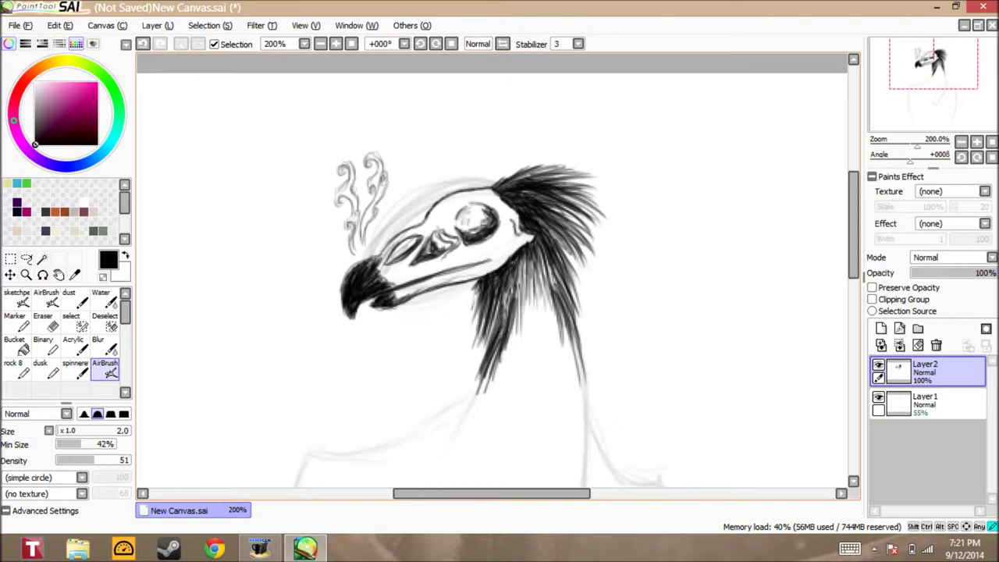
- Fill the gap between the front and rear neck feathers with short strokes just below the jaw
drag(519, 253, 539, 295)
mouse_move(523, 263)
mouse_down()
mouse_move(510, 317)
mouse_move(517, 309)
mouse_up()
mouse_move(526, 259)
mouse_down()
mouse_move(539, 327)
mouse_move(554, 342)
mouse_up()
mouse_move(538, 270)
mouse_down()
mouse_move(564, 355)
mouse_move(550, 344)
mouse_up()
drag(526, 270, 506, 343)
drag(512, 300, 498, 341)
drag(510, 272, 476, 341)
drag(499, 300, 481, 344)
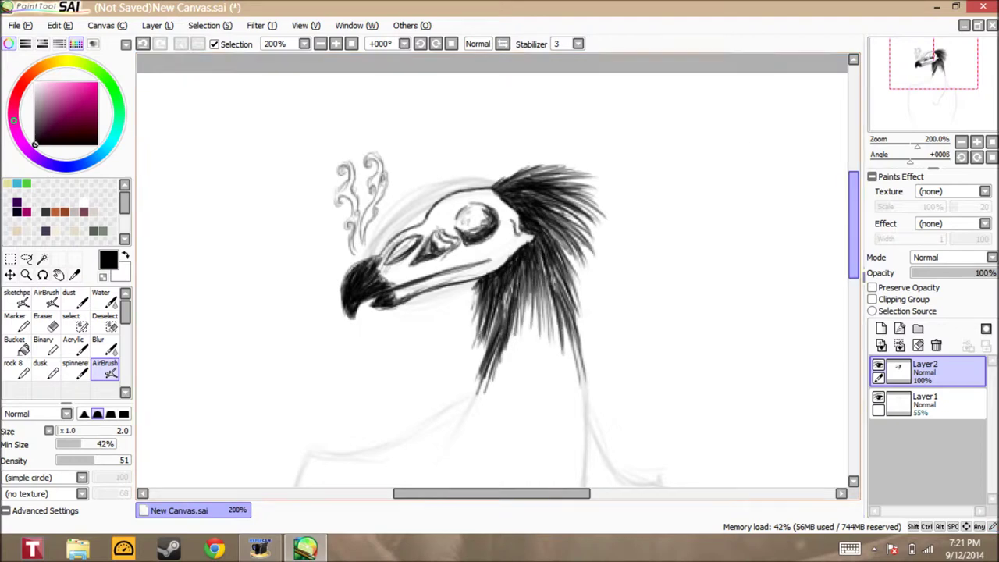
- Lengthen the crest feathers behind the skull and continue the strokes down the back of the neck
scroll(491, 269, down, 3)
scroll(492, 269, up, 3)
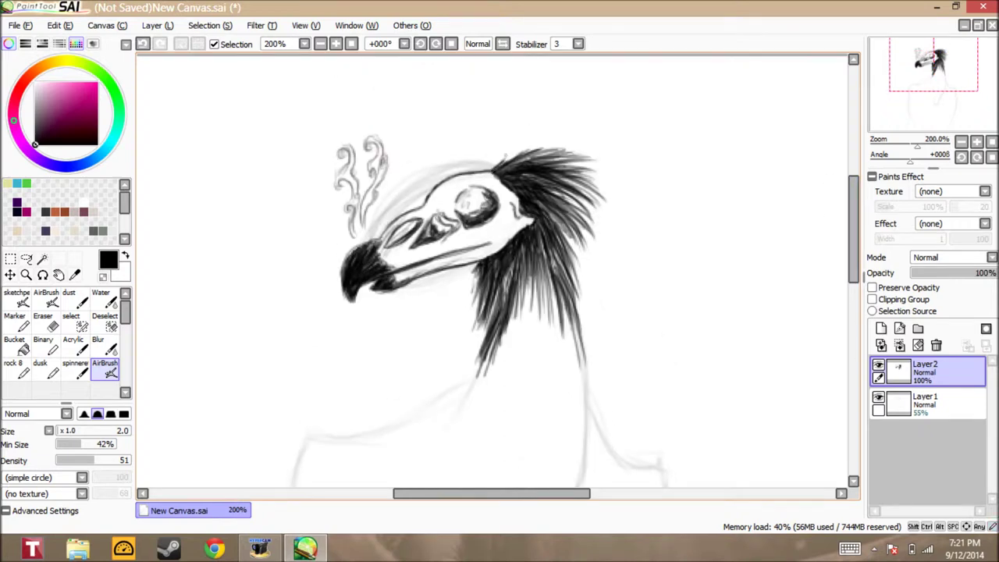
drag(523, 157, 599, 172)
mouse_move(531, 159)
mouse_down()
mouse_move(605, 174)
mouse_move(604, 188)
mouse_up()
mouse_move(552, 165)
mouse_down()
mouse_move(615, 207)
mouse_move(611, 249)
mouse_up()
drag(547, 187, 596, 256)
drag(587, 206, 553, 280)
mouse_move(581, 228)
mouse_down()
mouse_move(571, 294)
mouse_move(581, 367)
mouse_up()
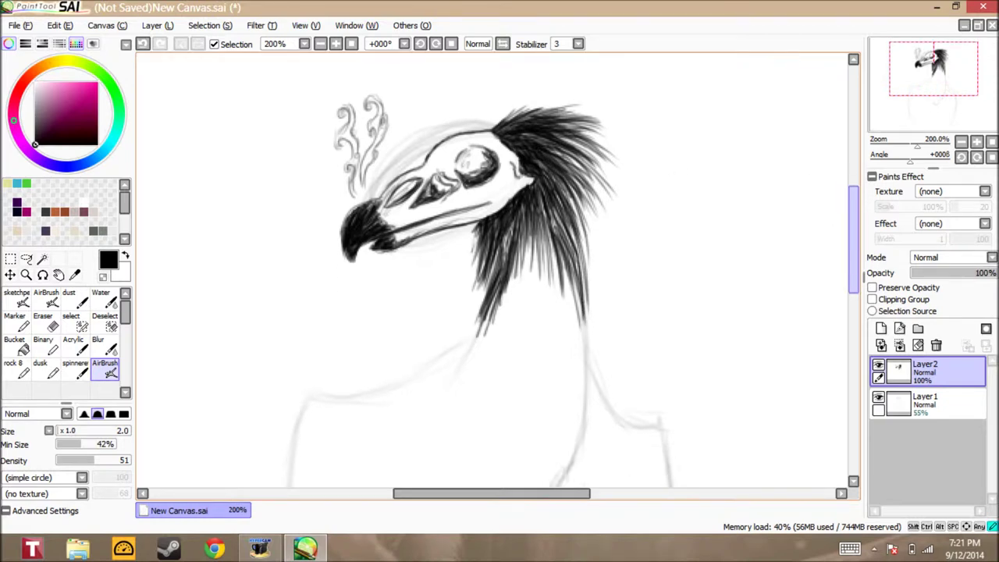
- Extend the front neck feathers downward in overlapping strokes past the shoulder line onto the chest
scroll(766, 231, down, 3)
drag(491, 239, 462, 291)
drag(492, 253, 459, 320)
drag(485, 265, 453, 333)
mouse_move(482, 276)
mouse_down()
mouse_move(456, 342)
mouse_move(460, 369)
mouse_up()
drag(465, 317, 461, 373)
drag(472, 295, 453, 370)
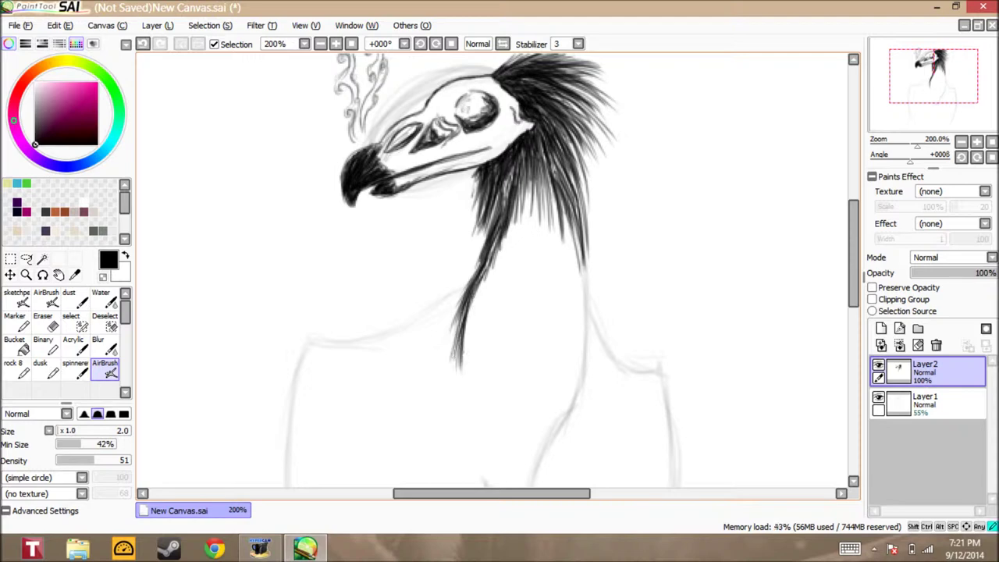
drag(485, 273, 464, 342)
- Outline the rear lower edge of the neck down to the pointed tip on the chest
scroll(499, 270, down, 2)
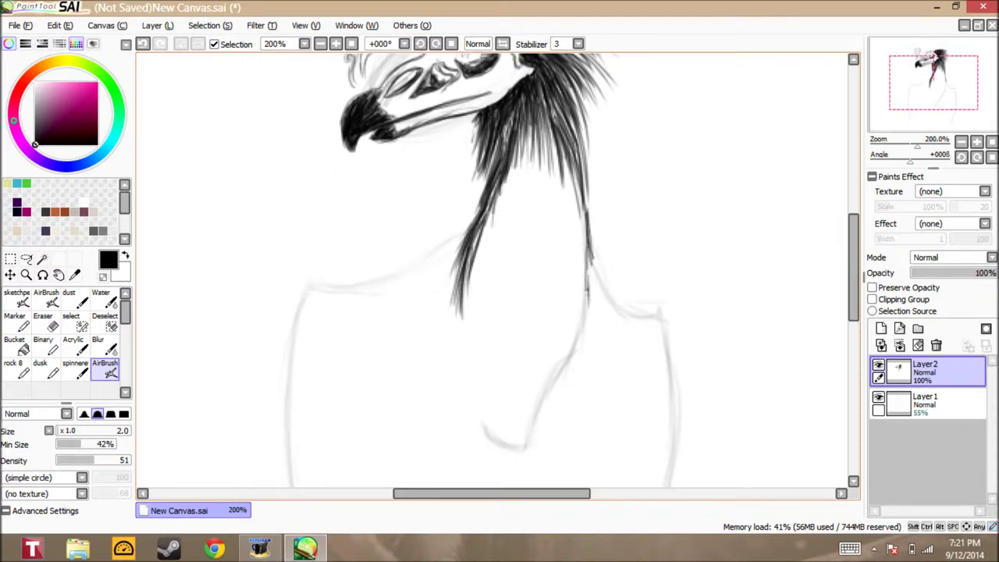
drag(570, 361, 546, 407)
drag(556, 382, 533, 428)
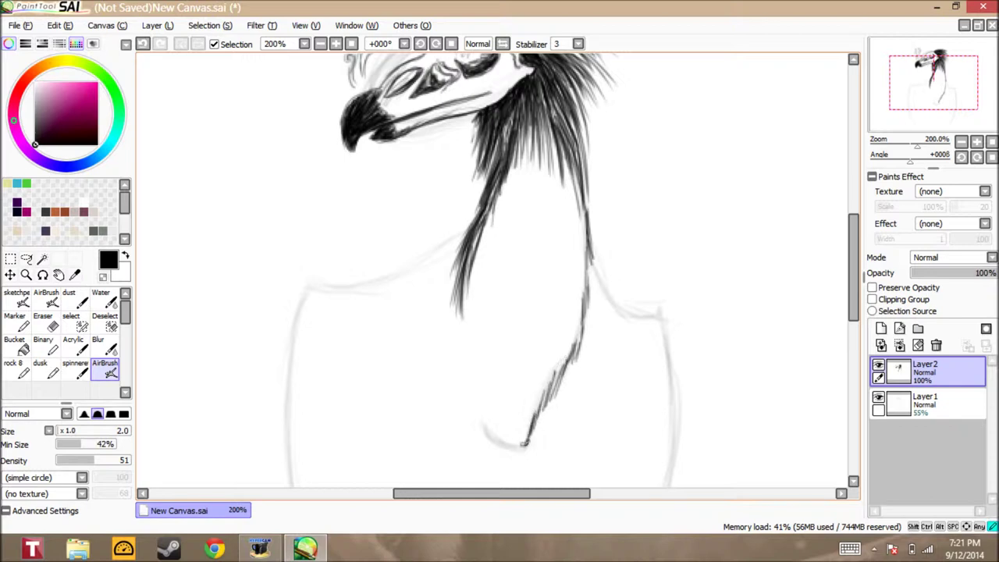
scroll(513, 156, up, 1)
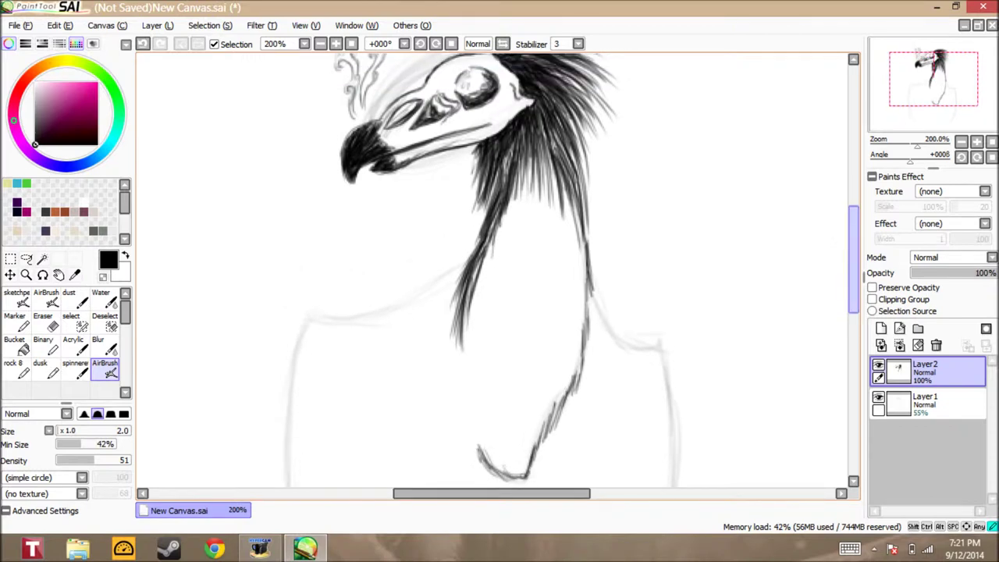
- Fill the upper neck below the skull with dense, overlapping black feather strokes
drag(854, 227, 854, 223)
drag(546, 147, 556, 219)
mouse_move(550, 148)
mouse_down()
mouse_move(558, 224)
mouse_move(570, 222)
mouse_up()
mouse_move(550, 146)
mouse_down()
mouse_move(559, 216)
mouse_move(550, 172)
mouse_up()
drag(541, 125, 515, 250)
mouse_move(527, 160)
mouse_down()
mouse_move(495, 265)
mouse_move(524, 224)
mouse_up()
mouse_move(553, 151)
mouse_down()
mouse_move(541, 248)
mouse_move(537, 214)
mouse_up()
drag(536, 158, 528, 242)
drag(565, 170, 550, 265)
drag(575, 172, 551, 267)
drag(581, 175, 565, 246)
mouse_move(592, 187)
mouse_down()
mouse_move(570, 267)
mouse_move(578, 287)
mouse_up()
drag(591, 230, 578, 307)
drag(588, 212, 573, 331)
mouse_move(574, 191)
mouse_down()
mouse_move(558, 277)
mouse_move(554, 268)
mouse_up()
drag(581, 184, 559, 273)
mouse_move(575, 142)
mouse_down()
mouse_move(567, 192)
mouse_move(540, 209)
mouse_up()
mouse_move(536, 140)
mouse_down()
mouse_move(523, 198)
mouse_move(496, 211)
mouse_up()
drag(525, 139, 479, 227)
drag(500, 193, 476, 234)
drag(518, 174, 487, 265)
drag(526, 193, 515, 237)
drag(554, 175, 544, 284)
mouse_move(559, 173)
mouse_down()
mouse_move(537, 278)
mouse_move(526, 258)
mouse_up()
drag(538, 174, 513, 266)
drag(523, 193, 498, 278)
mouse_move(521, 195)
mouse_down()
mouse_move(483, 288)
mouse_move(523, 285)
mouse_move(530, 268)
mouse_up()
drag(565, 182, 542, 266)
drag(577, 215, 562, 299)
drag(585, 237, 569, 329)
- Carry the feather strokes down the front and middle of the neck, thinning them out towards the chest
drag(507, 228, 475, 325)
drag(500, 238, 467, 330)
drag(507, 217, 477, 313)
drag(505, 206, 472, 300)
drag(499, 234, 467, 321)
drag(514, 206, 492, 299)
drag(521, 189, 494, 306)
mouse_move(531, 207)
mouse_down()
mouse_move(506, 278)
mouse_move(512, 291)
mouse_up()
drag(523, 217, 505, 309)
drag(542, 181, 534, 281)
drag(551, 186, 536, 292)
drag(562, 209, 556, 261)
drag(581, 230, 559, 306)
mouse_move(588, 269)
mouse_down()
mouse_move(578, 328)
mouse_move(560, 324)
mouse_up()
drag(548, 252, 537, 298)
mouse_move(558, 261)
mouse_down()
mouse_move(546, 310)
mouse_move(524, 292)
mouse_up()
drag(537, 233, 520, 284)
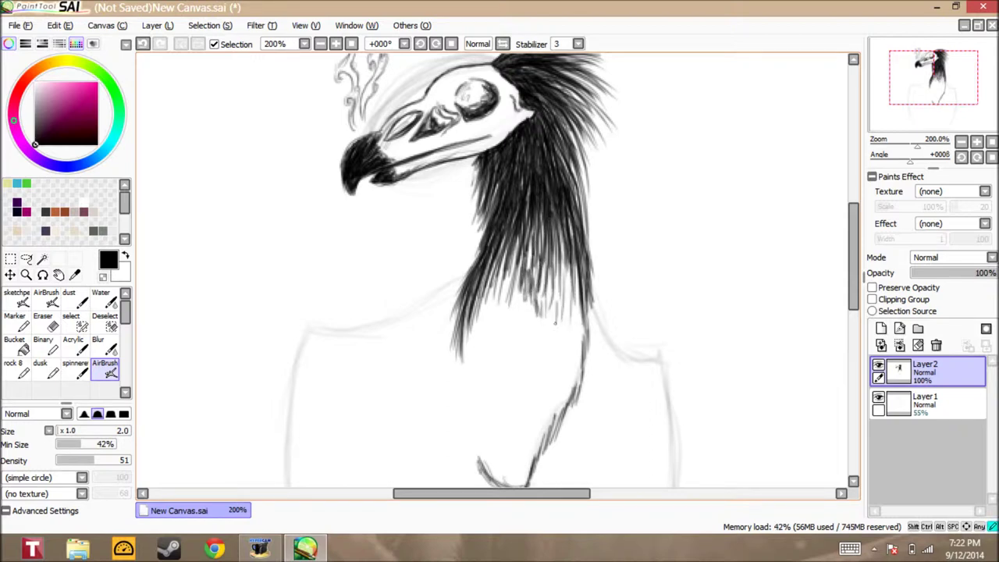
- Add short, broken feather strokes down the rear side of the pale chest patch
drag(565, 290, 558, 317)
drag(555, 317, 551, 330)
drag(573, 269, 564, 337)
drag(563, 254, 553, 328)
drag(572, 290, 557, 342)
drag(562, 242, 556, 316)
drag(566, 262, 551, 348)
drag(573, 337, 545, 421)
drag(540, 376, 533, 413)
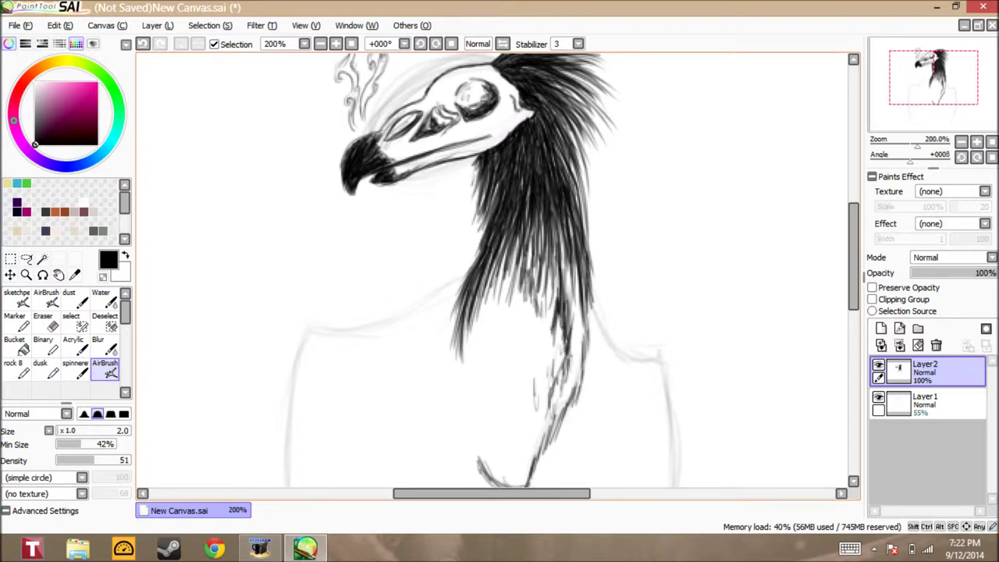
- Scatter light, short feather strokes over the front, middle and tip of the pale chest patch
mouse_move(527, 209)
mouse_down()
mouse_move(500, 302)
mouse_move(483, 315)
mouse_up()
mouse_move(505, 262)
mouse_down()
mouse_move(477, 342)
mouse_move(484, 371)
mouse_up()
mouse_move(501, 343)
mouse_down()
mouse_move(490, 382)
mouse_move(511, 395)
mouse_up()
mouse_move(517, 334)
mouse_down()
mouse_move(515, 362)
mouse_move(540, 390)
mouse_up()
drag(548, 338, 546, 358)
drag(529, 301, 522, 321)
mouse_move(509, 307)
mouse_down()
mouse_move(504, 345)
mouse_move(496, 335)
mouse_up()
drag(471, 329, 474, 390)
drag(478, 374, 487, 409)
drag(484, 345, 478, 381)
drag(485, 355, 476, 395)
drag(520, 429, 509, 455)
drag(515, 431, 509, 459)
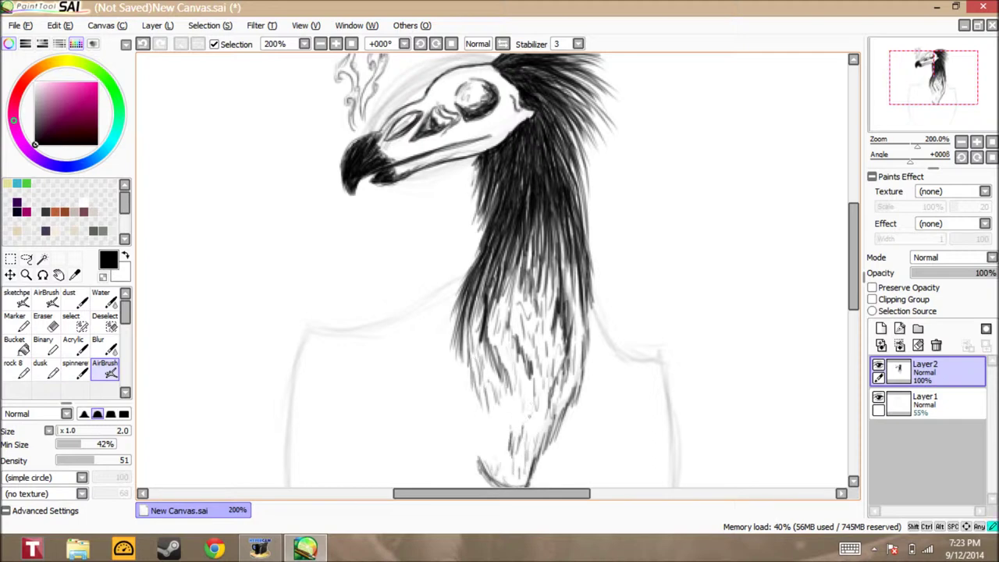
drag(492, 451, 485, 463)
- Outline the shoulder on the beak side and add feather strokes where it meets the neck
drag(854, 258, 854, 273)
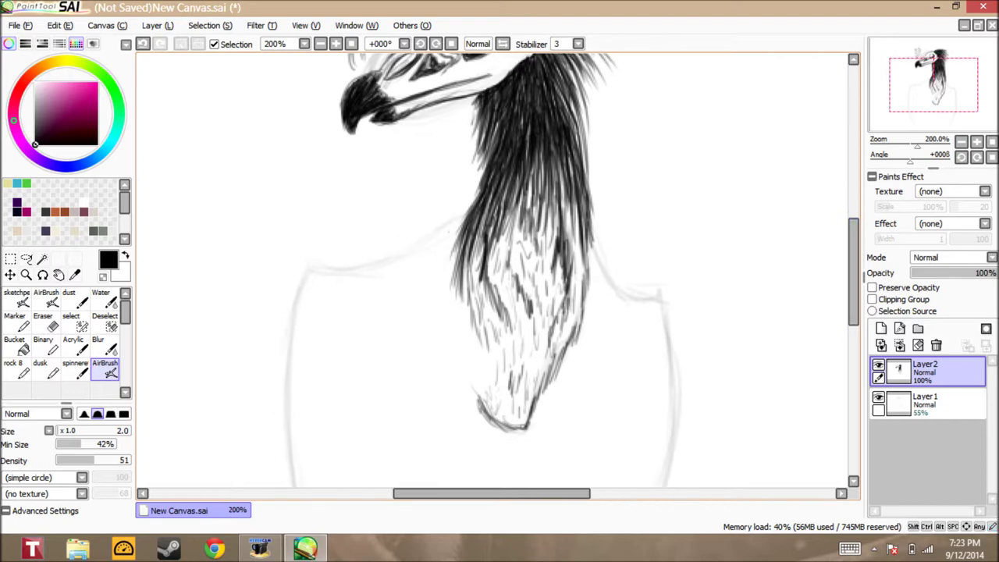
mouse_move(463, 226)
mouse_down()
mouse_move(453, 314)
mouse_move(431, 249)
mouse_move(412, 242)
mouse_move(390, 260)
mouse_move(418, 267)
mouse_up()
mouse_move(450, 238)
mouse_down()
mouse_move(437, 301)
mouse_move(393, 270)
mouse_move(364, 275)
mouse_up()
mouse_move(428, 253)
mouse_down()
mouse_move(339, 281)
mouse_move(320, 273)
mouse_move(288, 337)
mouse_up()
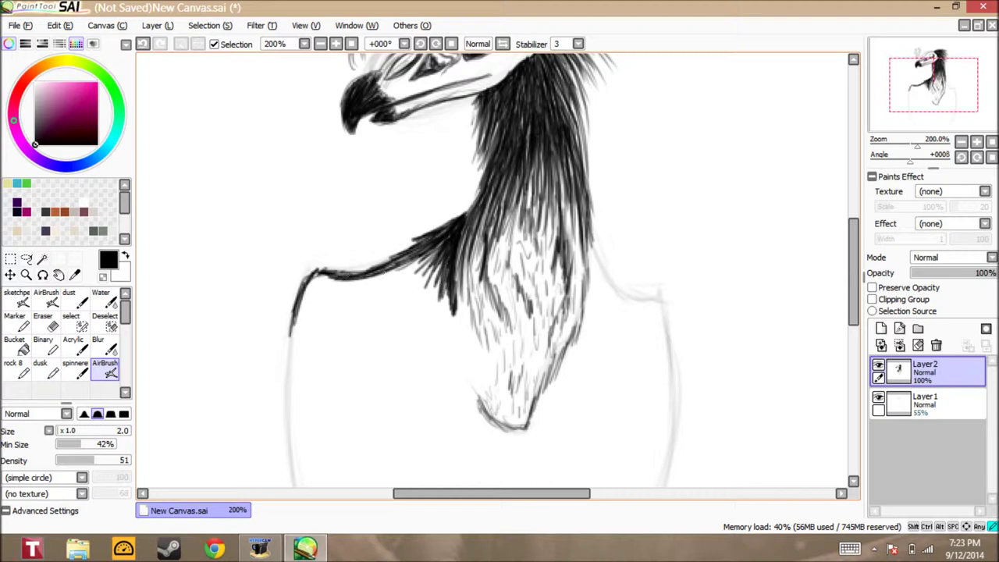
mouse_move(441, 235)
mouse_down()
mouse_move(395, 273)
mouse_move(421, 308)
mouse_up()
mouse_move(442, 253)
mouse_down()
mouse_move(413, 309)
mouse_move(360, 283)
mouse_up()
- Thicken and darken the rear edge of the pale chest patch down to its tip
mouse_move(591, 264)
mouse_down()
mouse_move(582, 328)
mouse_move(550, 395)
mouse_up()
drag(587, 327, 562, 370)
drag(590, 300, 576, 349)
mouse_move(592, 278)
mouse_down()
mouse_move(564, 375)
mouse_move(532, 426)
mouse_up()
drag(559, 383, 533, 431)
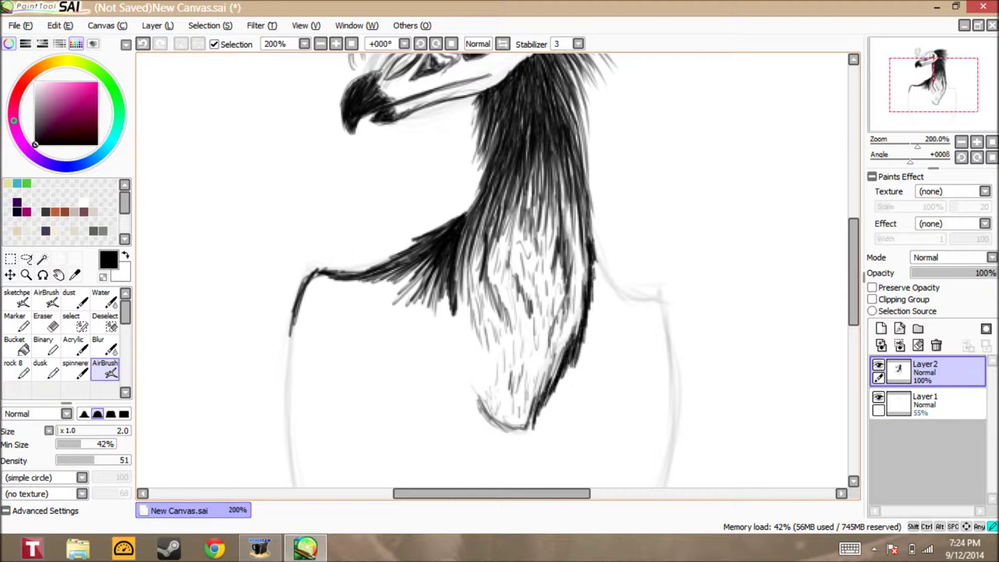
- Outline the shoulder behind the neck and fill beneath it with short feather strokes down to the patch's edge
mouse_move(593, 256)
mouse_down()
mouse_move(648, 302)
mouse_move(668, 342)
mouse_up()
drag(600, 279, 656, 311)
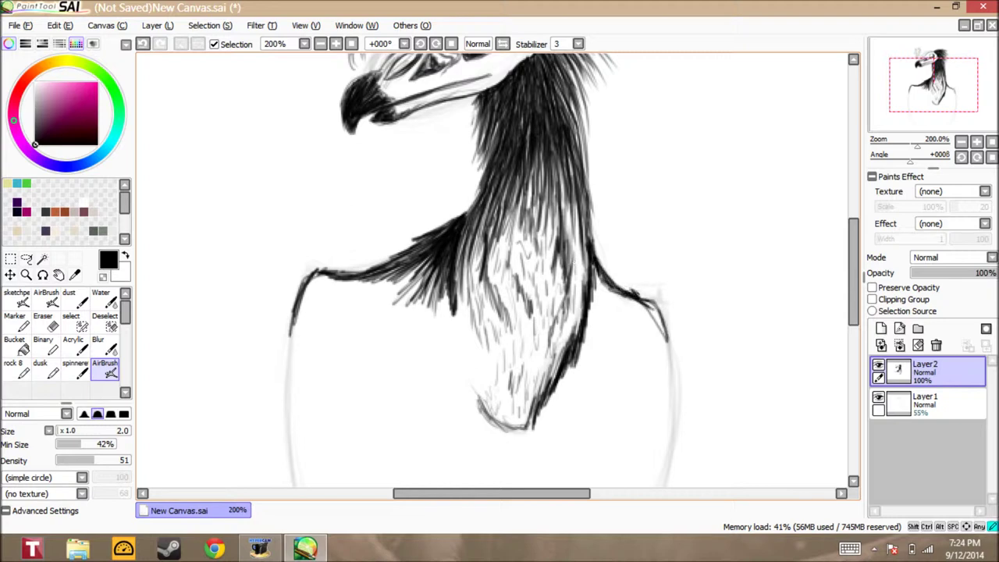
mouse_move(603, 264)
mouse_down()
mouse_move(585, 352)
mouse_move(628, 306)
mouse_move(665, 329)
mouse_up()
drag(628, 296, 651, 339)
mouse_move(603, 285)
mouse_down()
mouse_move(628, 312)
mouse_move(594, 324)
mouse_up()
mouse_move(593, 296)
mouse_down()
mouse_move(585, 350)
mouse_move(628, 319)
mouse_up()
drag(635, 303, 668, 357)
drag(661, 334, 670, 371)
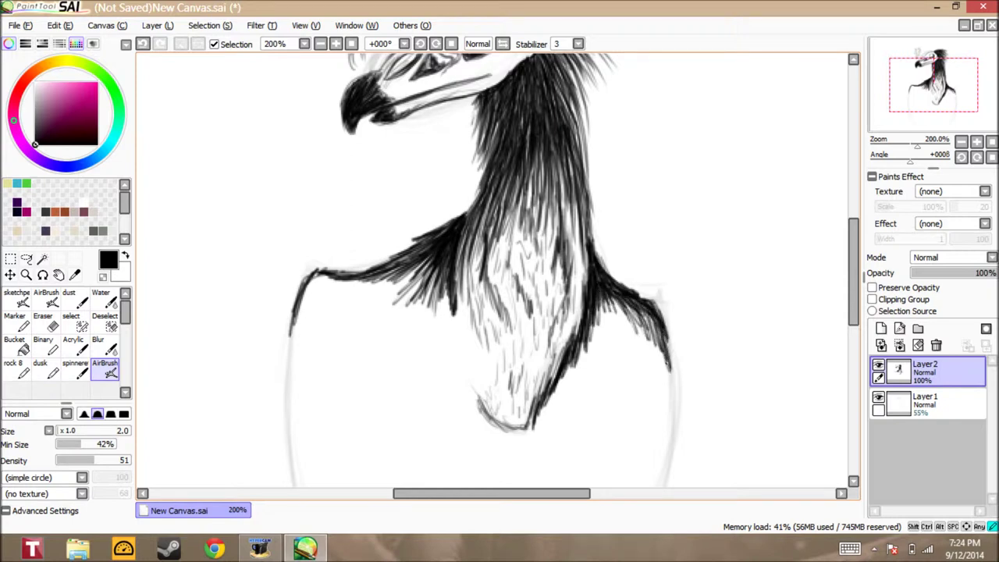
drag(647, 314, 676, 379)
drag(624, 297, 665, 348)
drag(601, 292, 588, 351)
drag(585, 327, 571, 376)
- Add more feather strokes beneath the shoulder line on the beak side
mouse_move(854, 258)
mouse_down()
mouse_move(854, 225)
mouse_move(854, 262)
mouse_up()
mouse_move(429, 245)
mouse_down()
mouse_move(385, 276)
mouse_move(355, 281)
mouse_up()
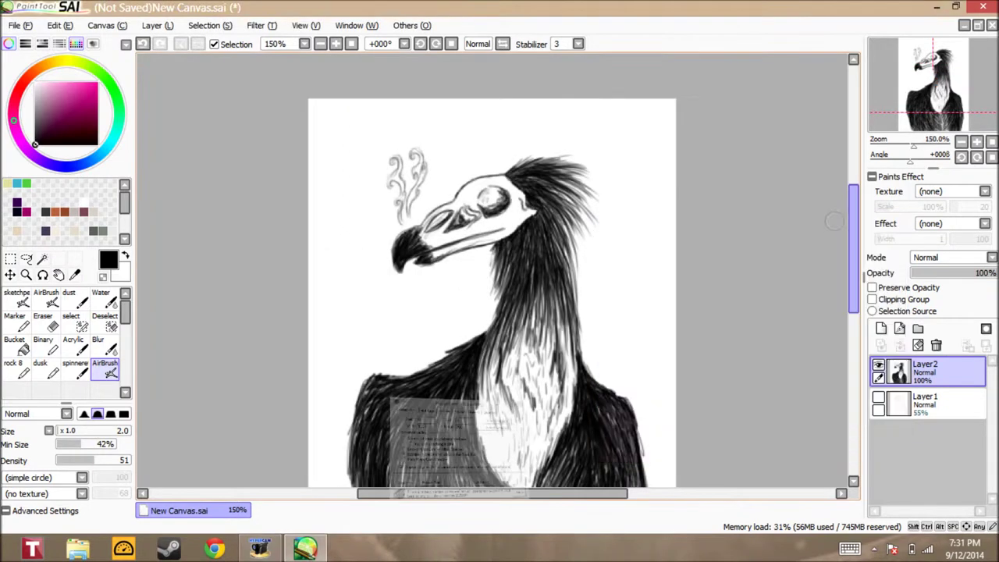
- Draw additional thin, curling smoke wisps above and around the beak with the size 2.0 AirBrush
drag(854, 221, 854, 188)
key(Page_Up)
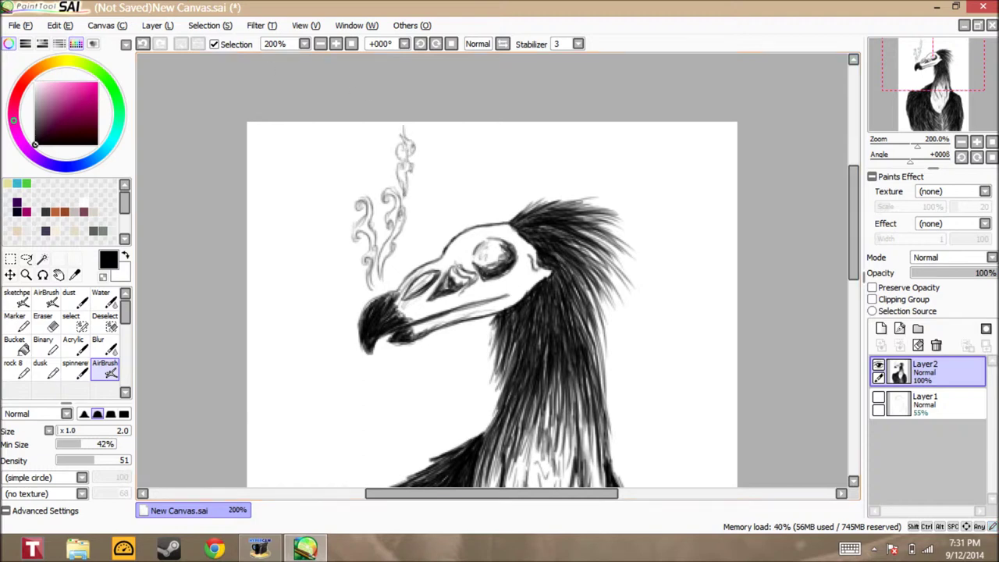
key(e)
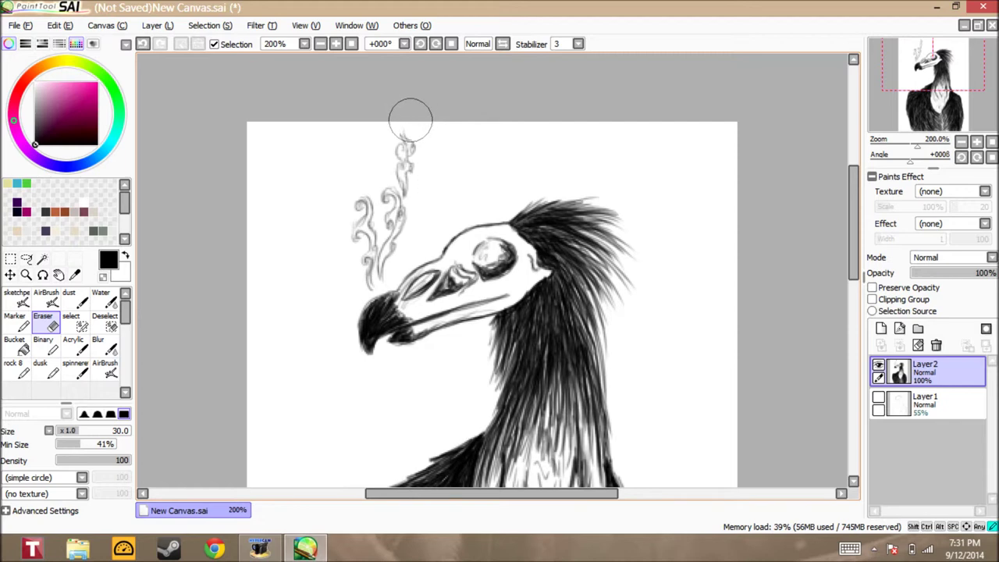
click(104, 368)
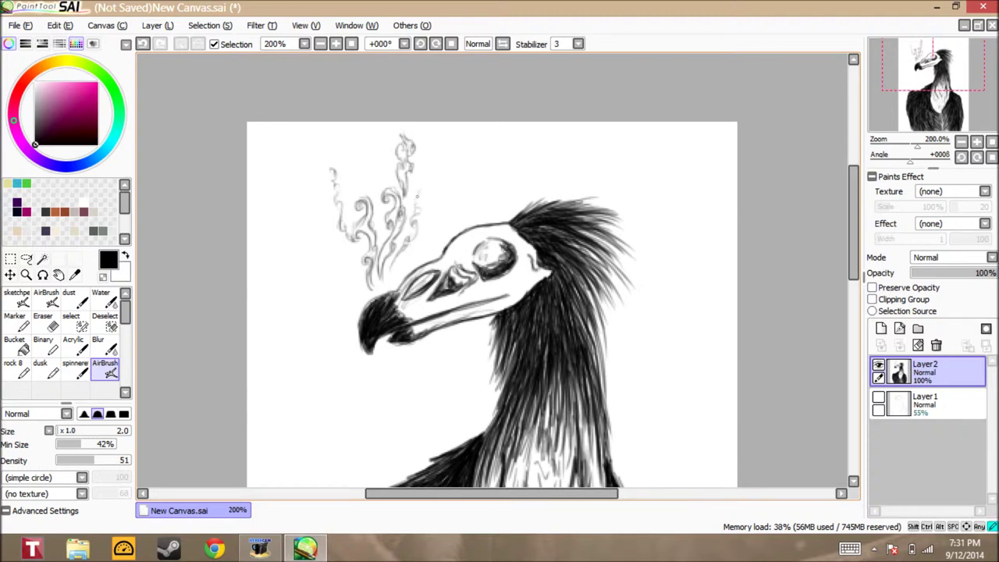
scroll(639, 159, down, 3)
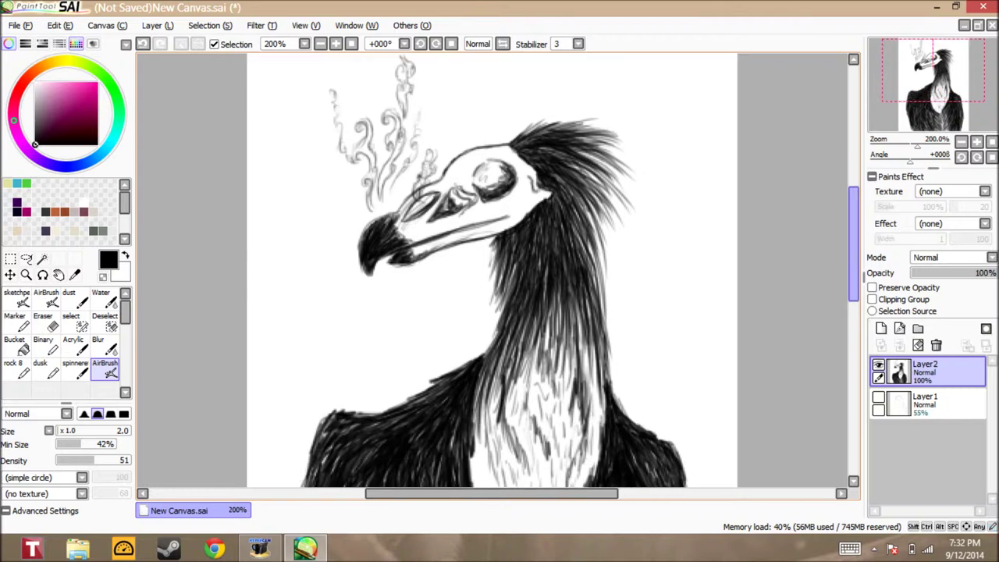
- Review the whole vulture drawing at 100% zoom
mouse_move(853, 242)
mouse_down()
mouse_move(853, 306)
mouse_move(854, 250)
mouse_up()
scroll(491, 270, down, 2)
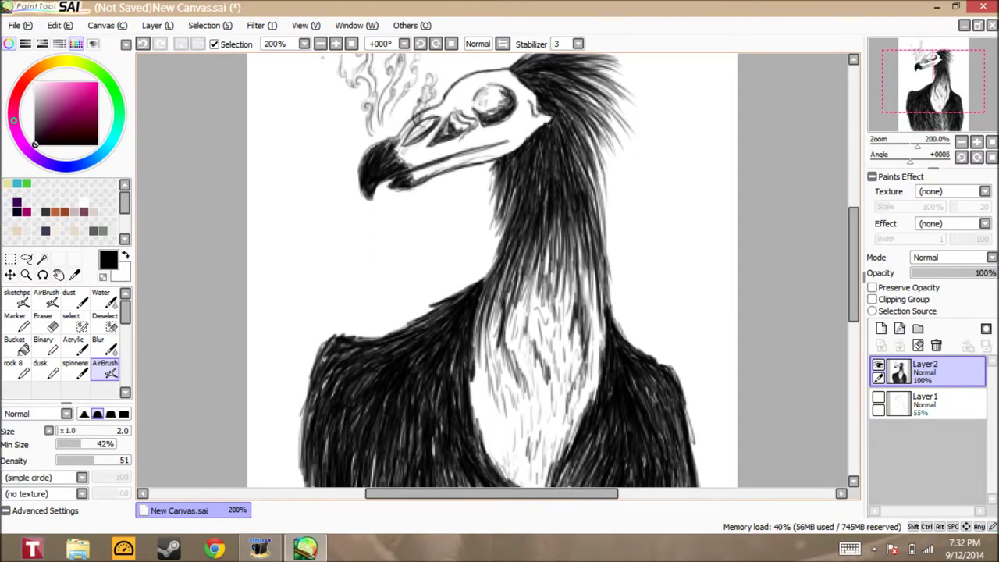
click(351, 44)
click(335, 43)
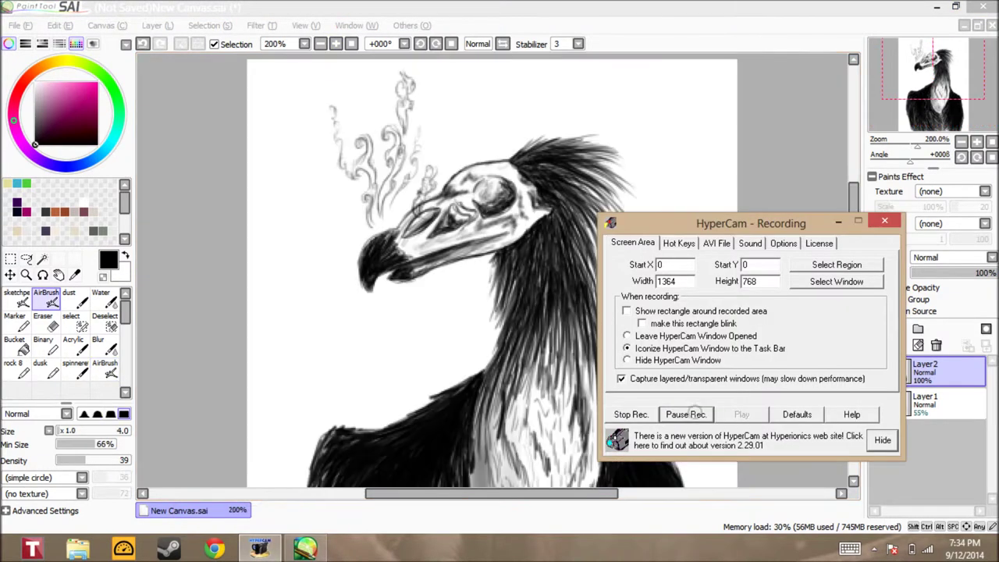
click(320, 44)
click(321, 44)
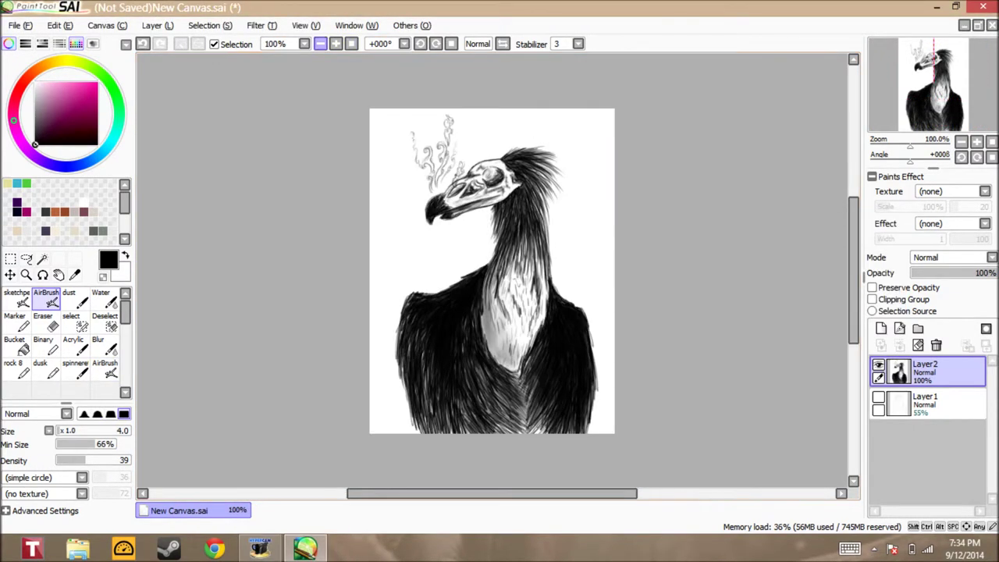
- Show the sketch on Layer1 and raise that layer's opacity to 100%
click(336, 43)
drag(854, 271, 854, 261)
click(351, 44)
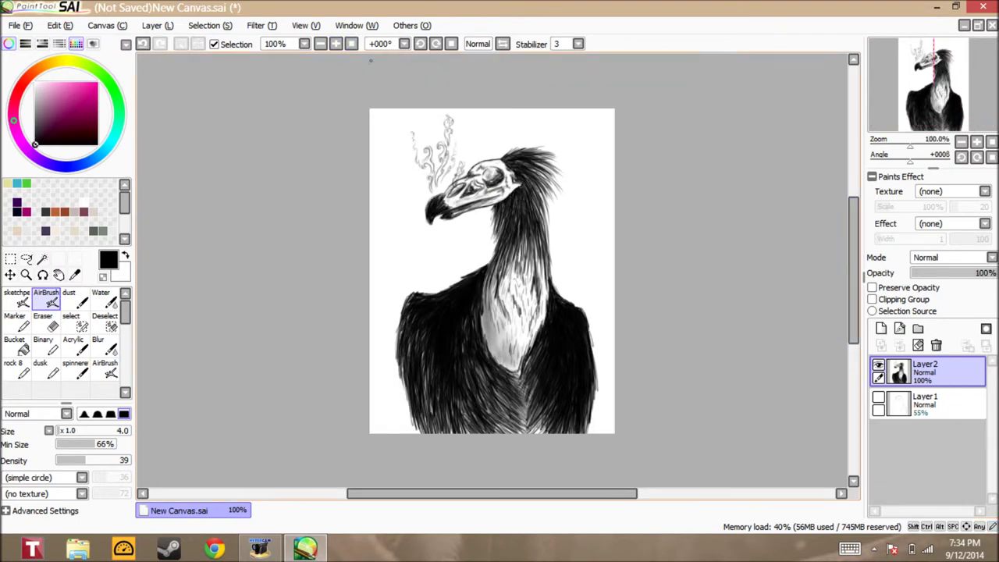
click(937, 405)
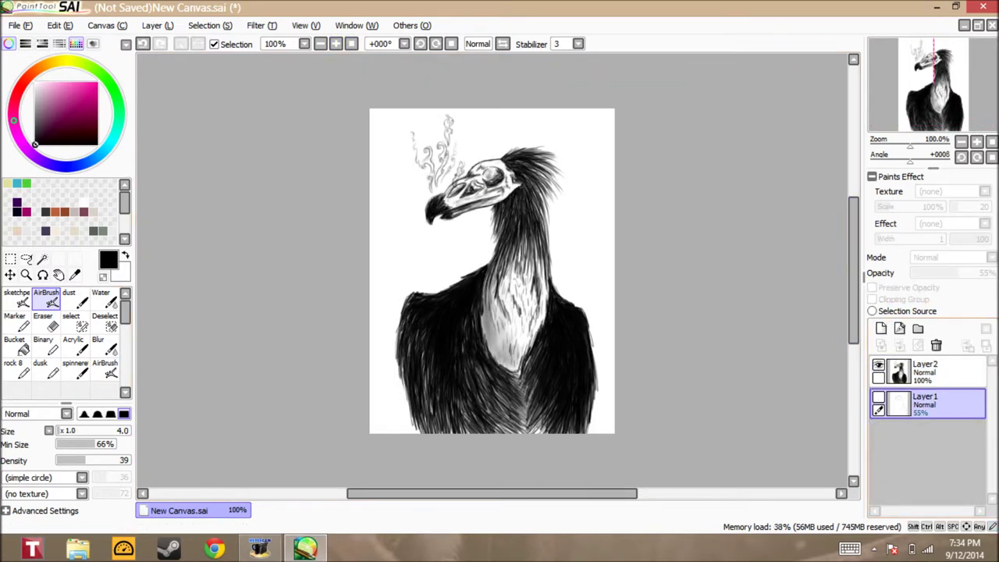
click(879, 397)
drag(968, 273, 998, 273)
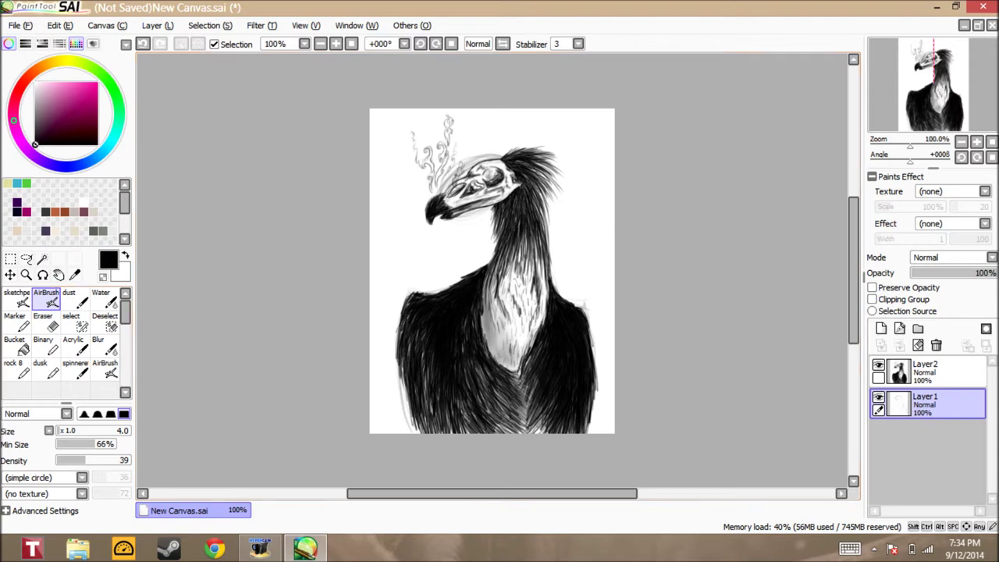
- Enlarge the AirBrush to size 57.0 and add a new layer directly above the sketch layer
click(70, 431)
key(bracketright)
key(bracketright)
key(bracketright)
key(bracketright)
key(bracketright)
key(bracketright)
key(bracketright)
key(bracketright)
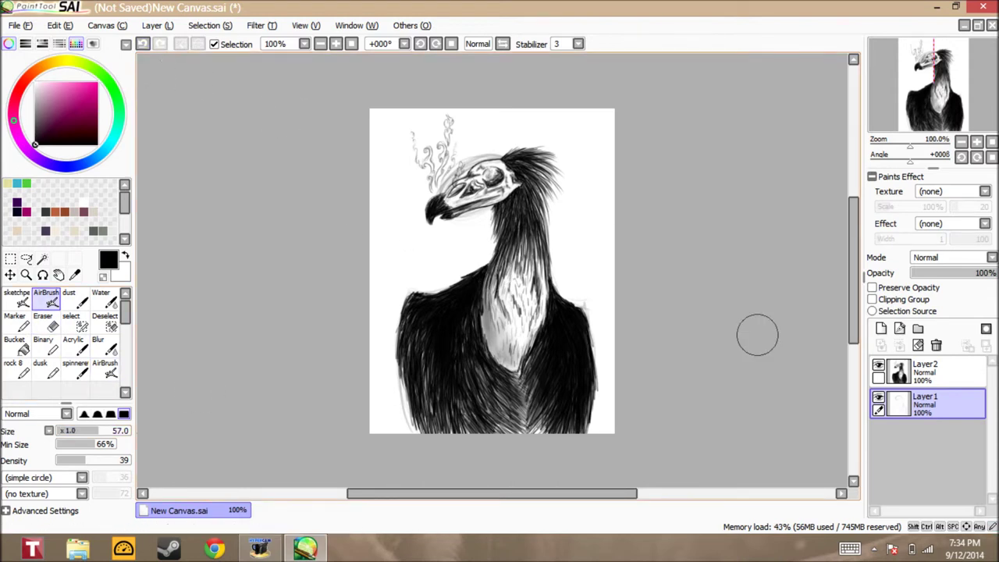
ctrl+click(925, 372)
click(881, 328)
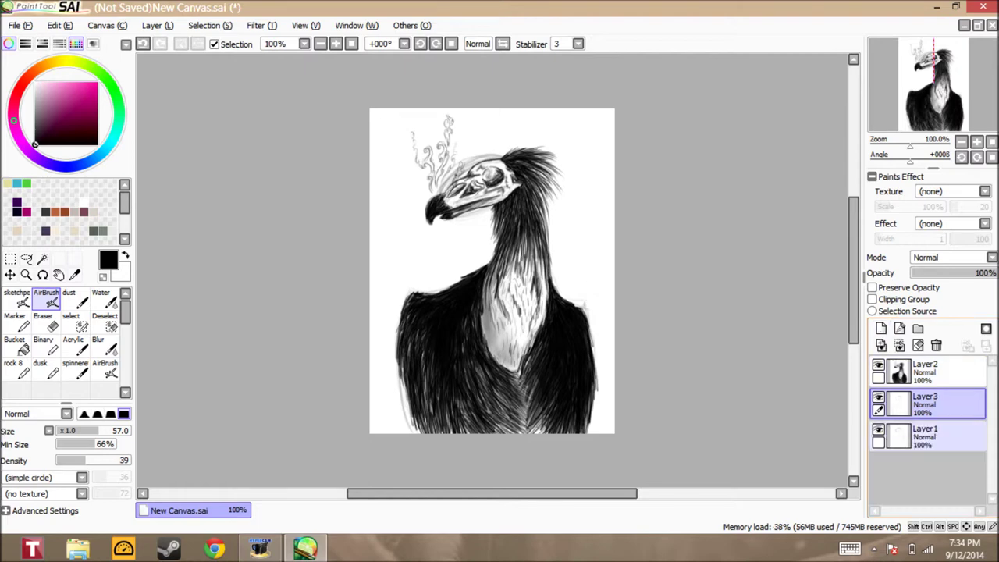
- Try a bright pink airbrush stroke over the body with the new layer moved to the top
drag(925, 405, 917, 363)
click(88, 82)
click(91, 82)
mouse_move(426, 264)
mouse_down()
mouse_move(384, 339)
mouse_move(437, 369)
mouse_up()
key(ctrl+z)
- Move the new layer beneath the sketch layer and test broad pink strokes across the body
drag(937, 372, 933, 448)
mouse_move(546, 373)
mouse_down()
mouse_move(368, 350)
mouse_move(398, 222)
mouse_up()
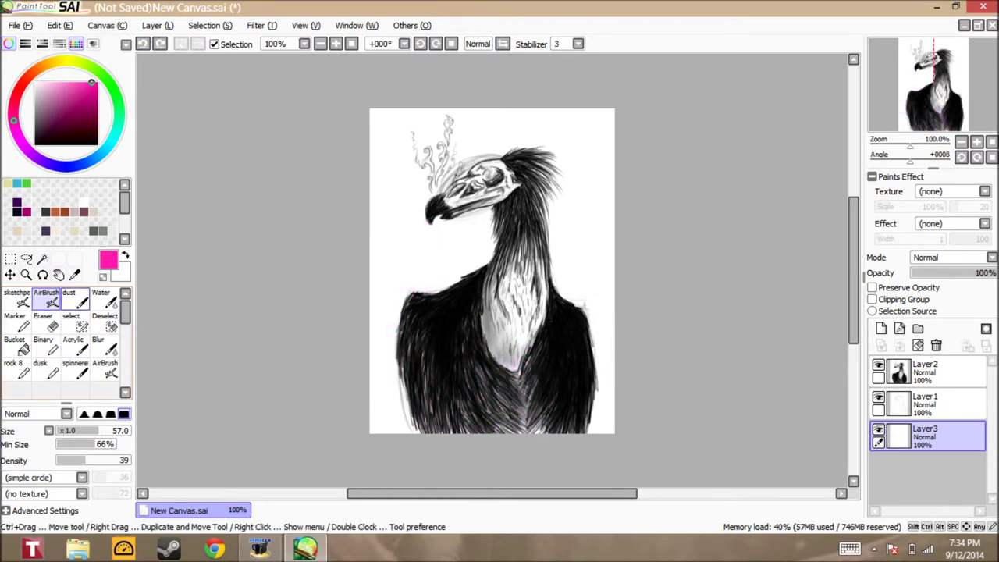
- Paint a dark red blood trail from the eye socket down over the jaw with the size 5.0 AirBrush
click(17, 298)
click(105, 369)
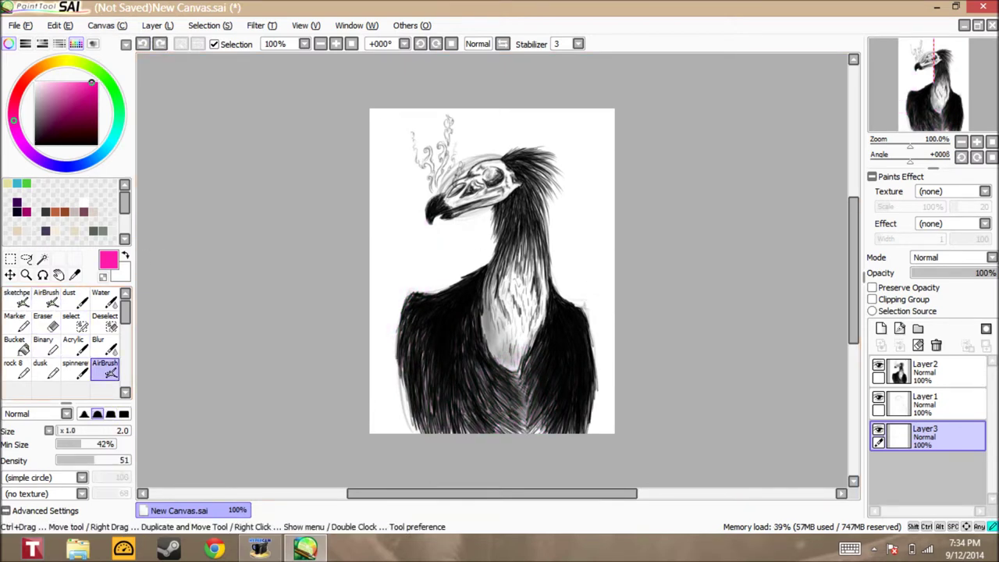
click(336, 44)
click(25, 79)
drag(55, 111, 64, 113)
drag(854, 235, 854, 223)
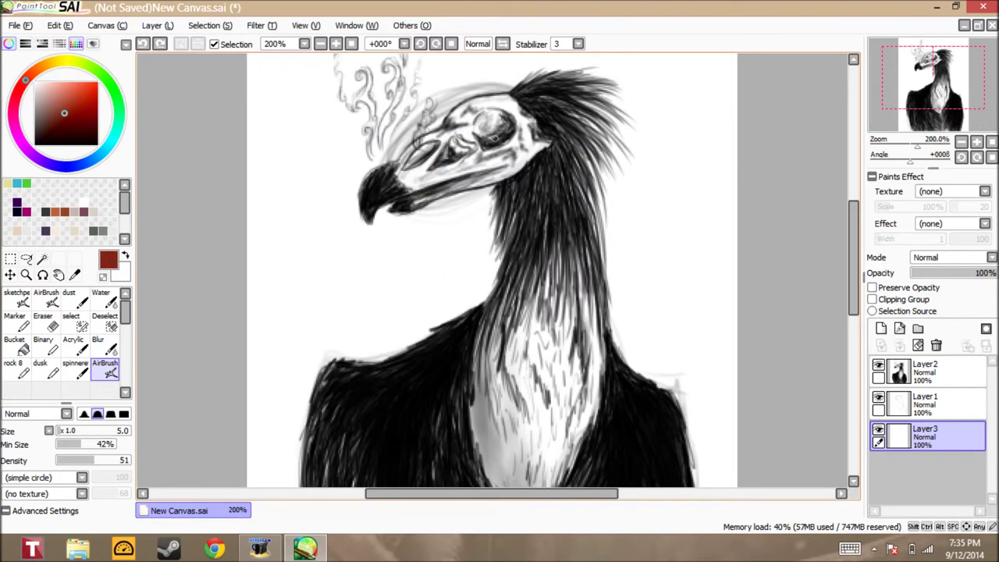
drag(494, 159, 492, 177)
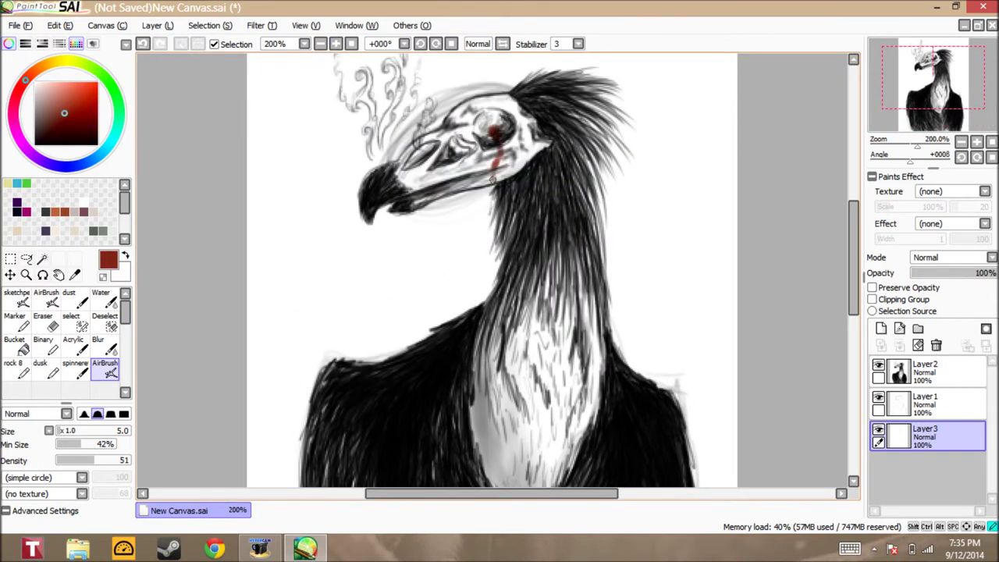
- Paint dark red blood patches up the back side of the neck and across the skull with the size 13.0 Acrylic brush
scroll(490, 190, down, 2)
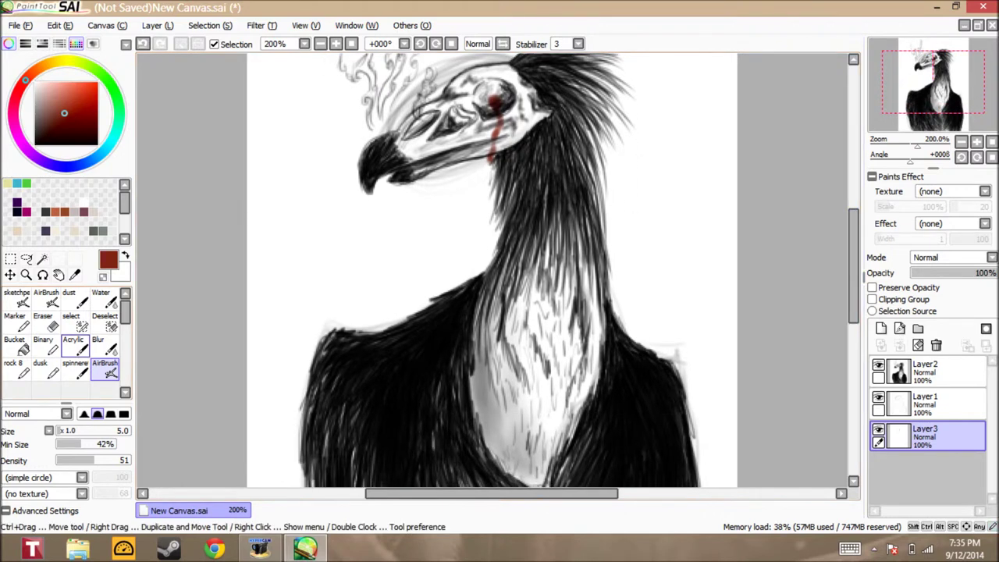
click(73, 344)
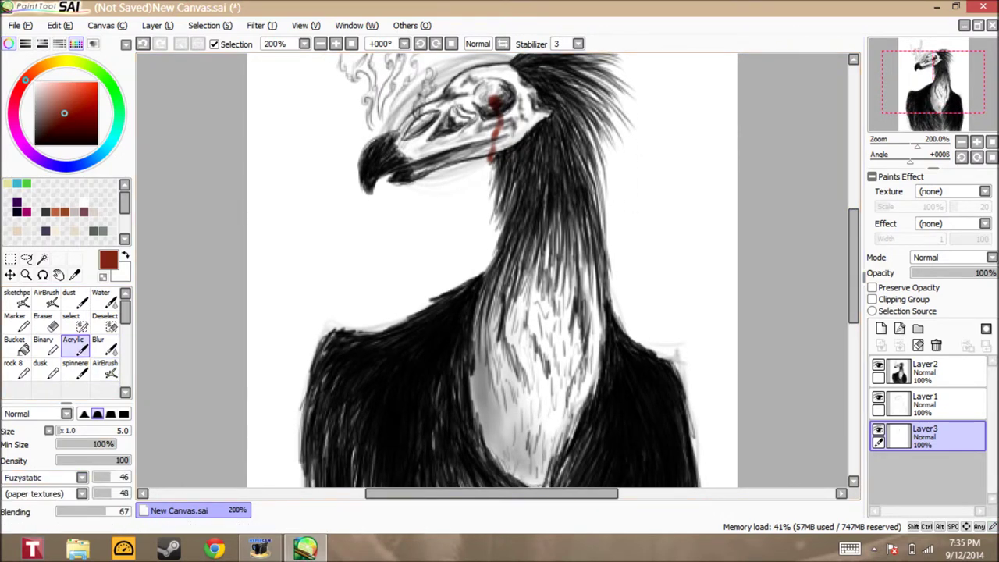
mouse_move(595, 373)
mouse_down()
mouse_move(588, 387)
mouse_move(586, 329)
mouse_move(548, 302)
mouse_move(587, 250)
mouse_move(586, 236)
mouse_up()
drag(576, 231, 564, 198)
mouse_move(453, 95)
mouse_down()
mouse_move(469, 113)
mouse_move(433, 147)
mouse_up()
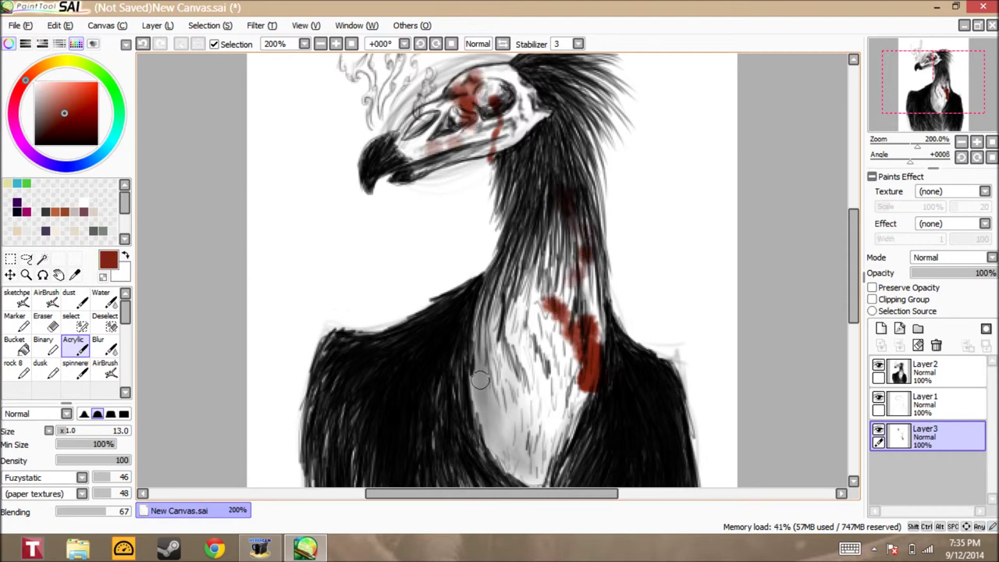
- Add more dark red stains along the beak side of the white throat patch and across the middle of the neck
mouse_move(485, 388)
mouse_down()
mouse_move(481, 361)
mouse_move(484, 421)
mouse_move(477, 399)
mouse_move(490, 432)
mouse_move(480, 451)
mouse_move(483, 347)
mouse_move(465, 370)
mouse_up()
mouse_move(585, 339)
mouse_down()
mouse_move(576, 425)
mouse_move(589, 281)
mouse_up()
mouse_move(507, 261)
mouse_down()
mouse_move(519, 238)
mouse_move(539, 262)
mouse_up()
click(352, 44)
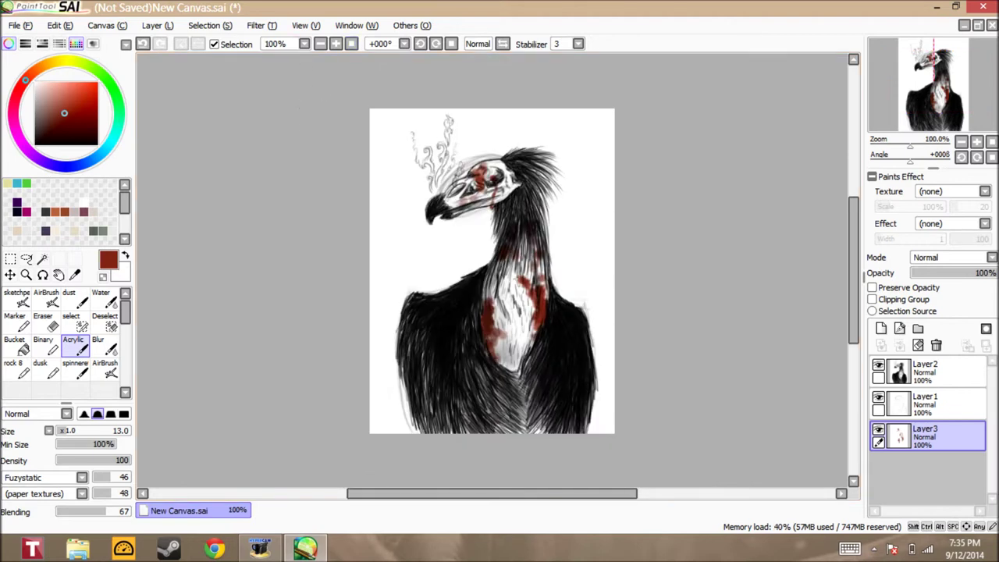
key(ctrl+plus)
click(105, 346)
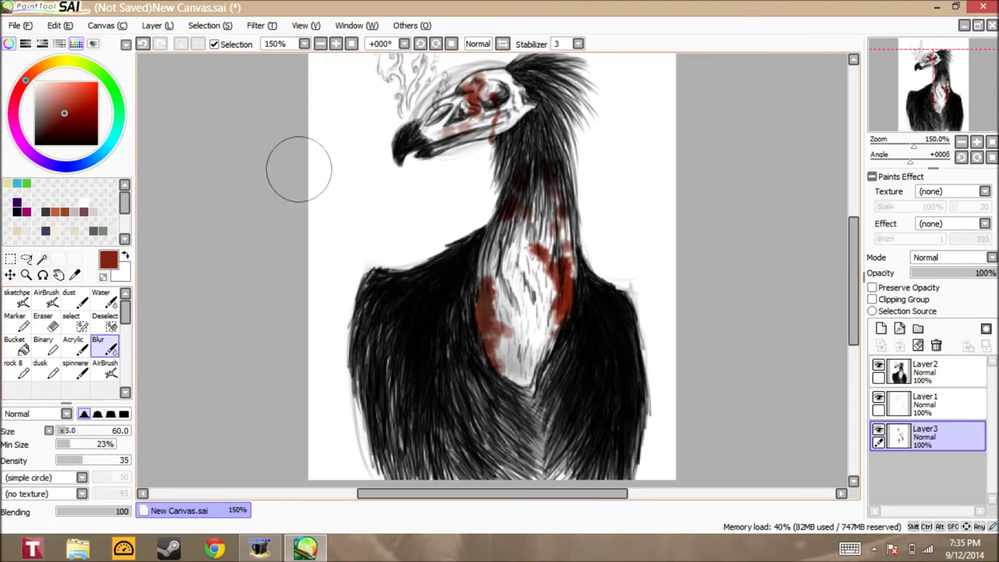
scroll(821, 255, up, 2)
drag(854, 253, 854, 265)
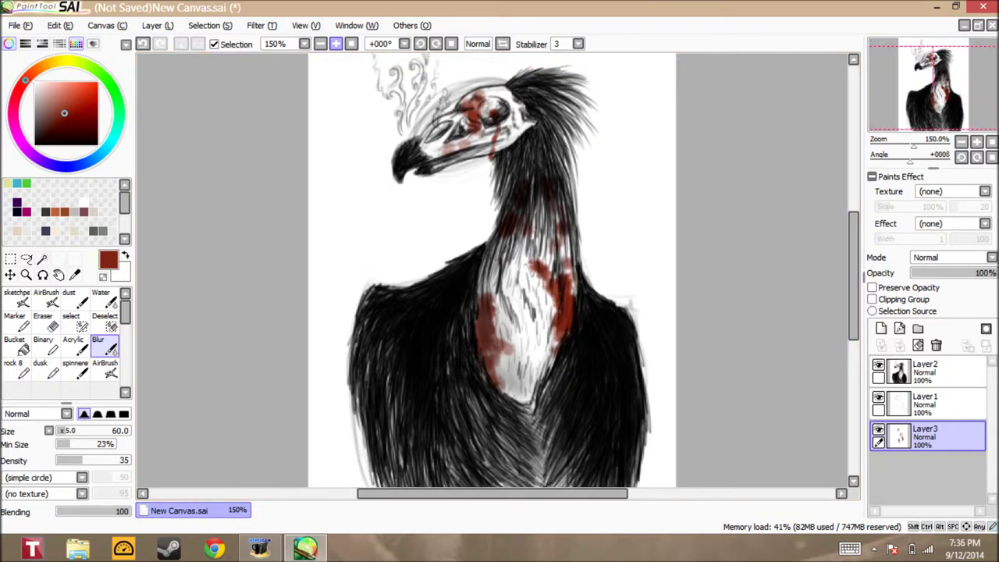
click(352, 45)
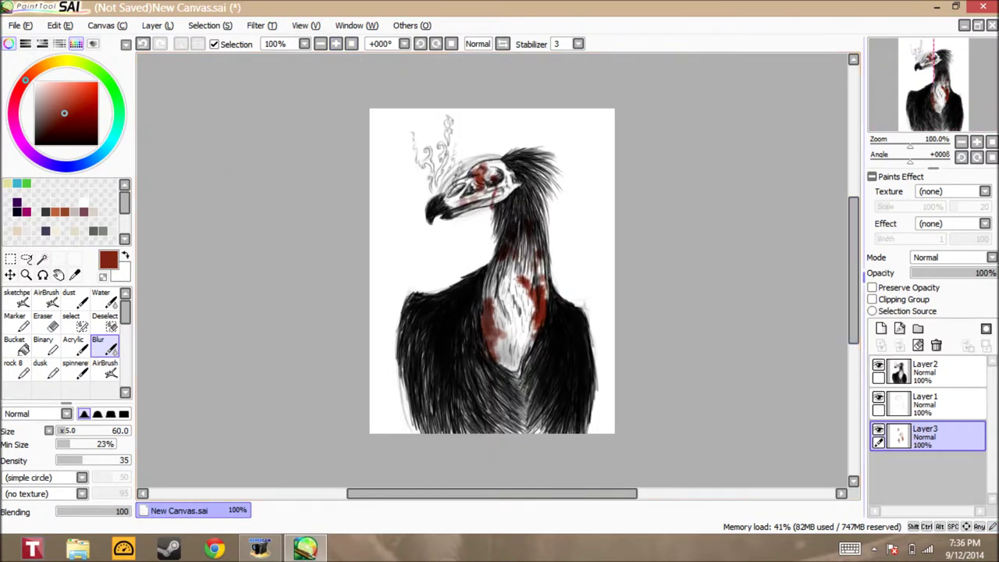
- Sign the drawing in black on a new layer above the blood layer with the size 2.0 sketch brush and lasso the signature
click(16, 298)
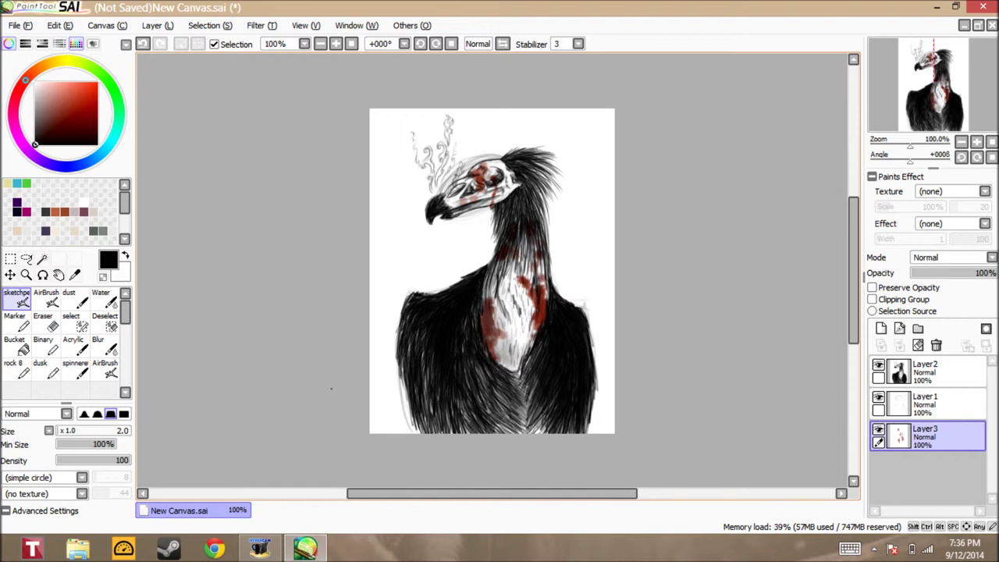
click(881, 329)
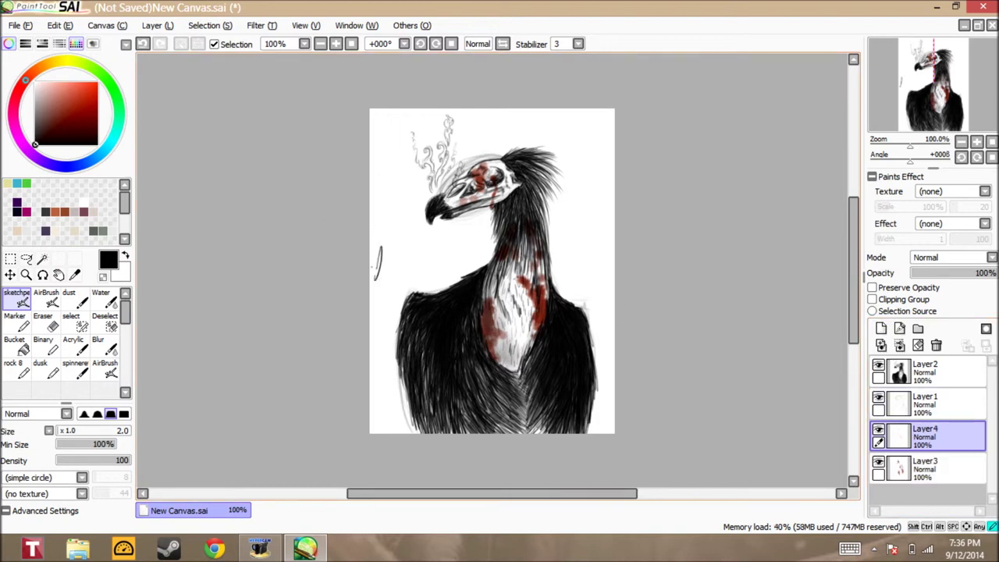
click(26, 259)
mouse_move(404, 215)
mouse_down()
mouse_move(441, 229)
mouse_move(373, 234)
mouse_up()
- Move the signature into the gap between the neck and the beak-side shoulder and scale it down
click(10, 259)
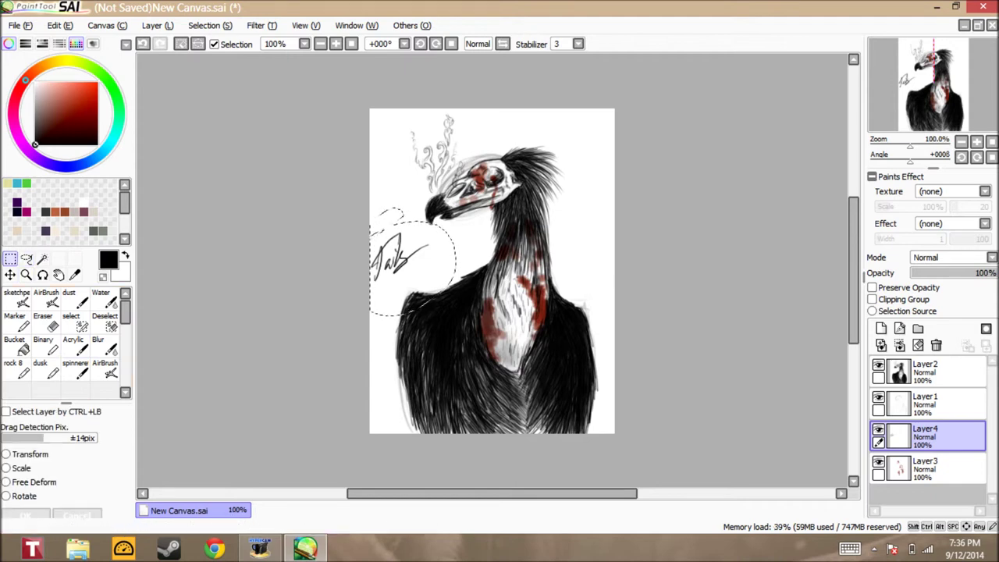
click(9, 274)
mouse_move(411, 254)
mouse_down()
mouse_move(479, 270)
mouse_move(486, 261)
mouse_up()
click(10, 259)
click(21, 468)
key(Return)
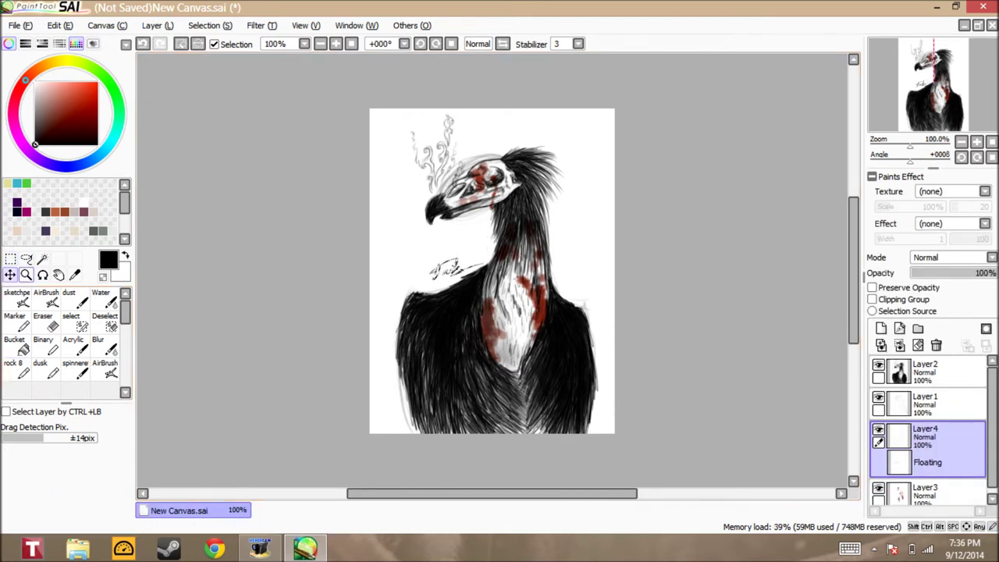
- Rotate the signature to follow the slope of the shoulder and clear the selection
key(ctrl+t)
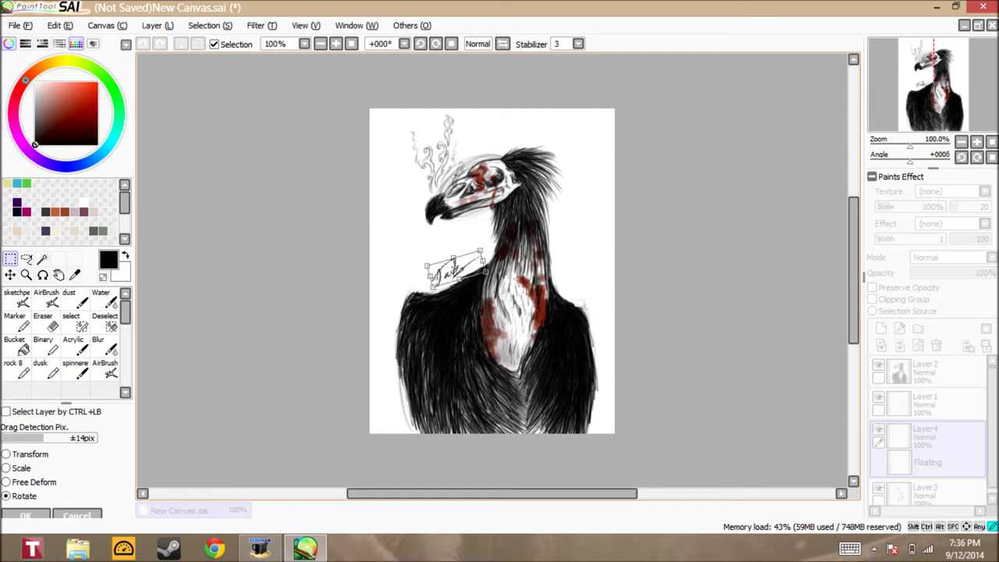
key(Return)
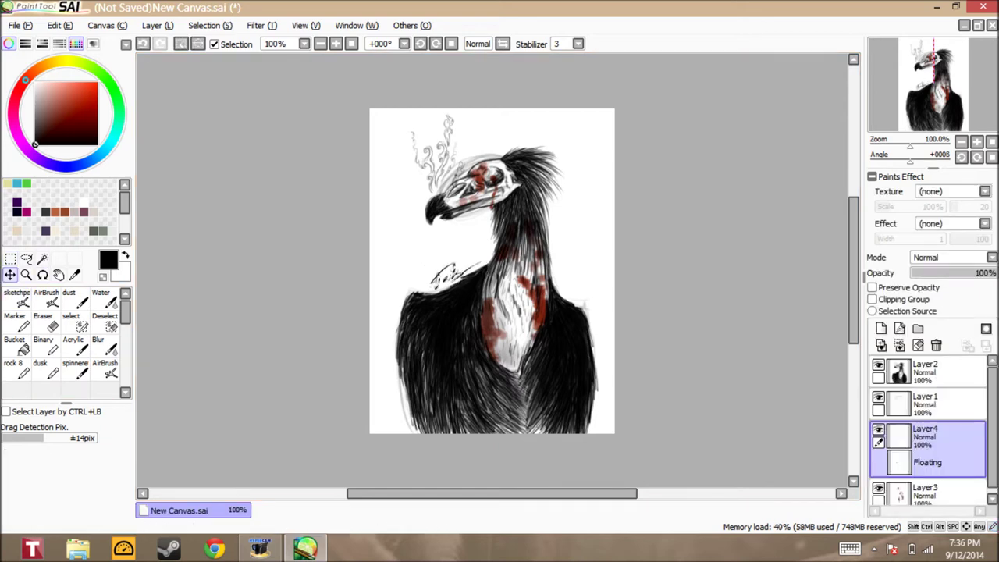
key(ctrl+d)
- Review the signed vulture drawing from body to head at 200% zoom and as a whole at 100%
double_click(336, 44)
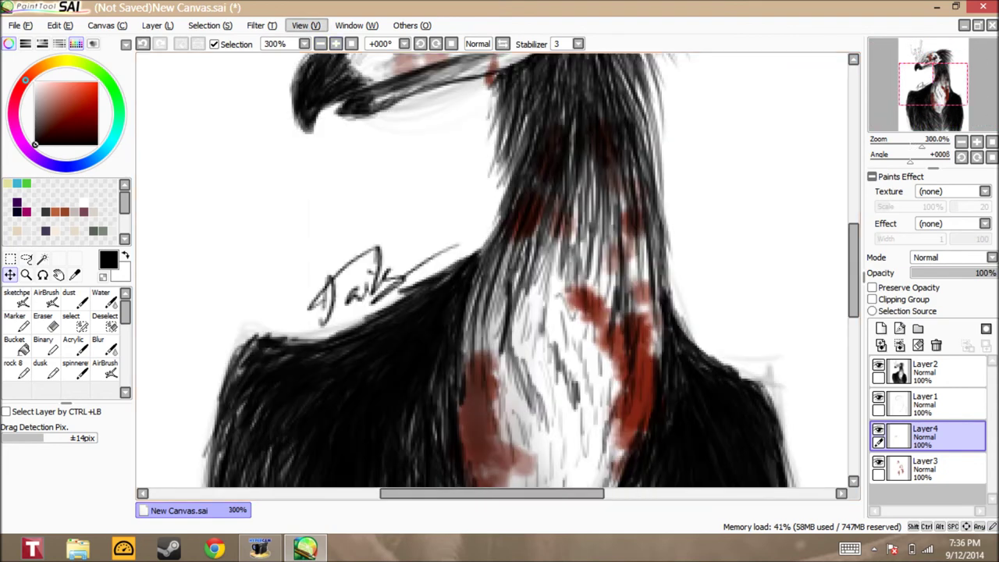
click(320, 44)
drag(854, 270, 854, 230)
scroll(492, 274, down, 5)
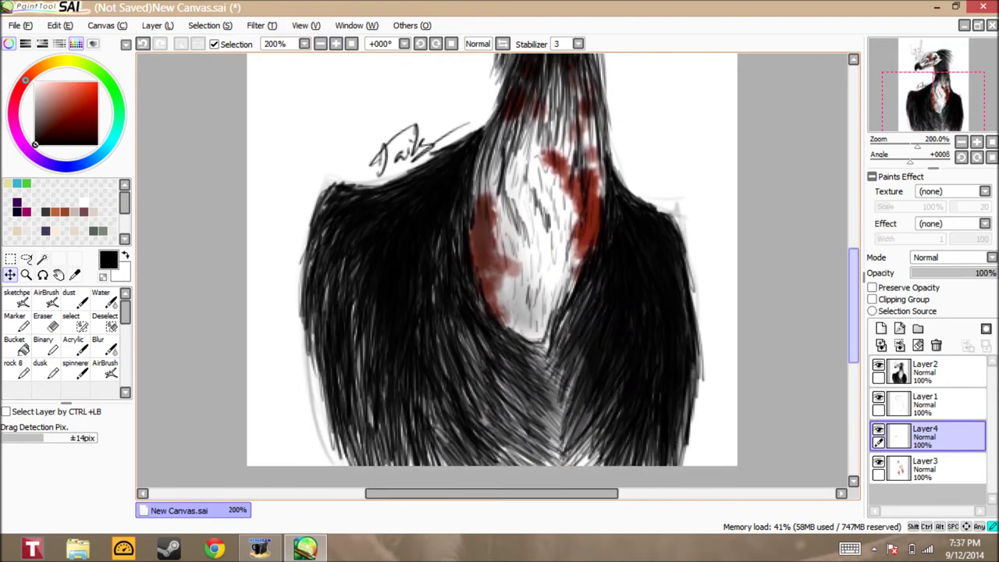
scroll(492, 274, up, 5)
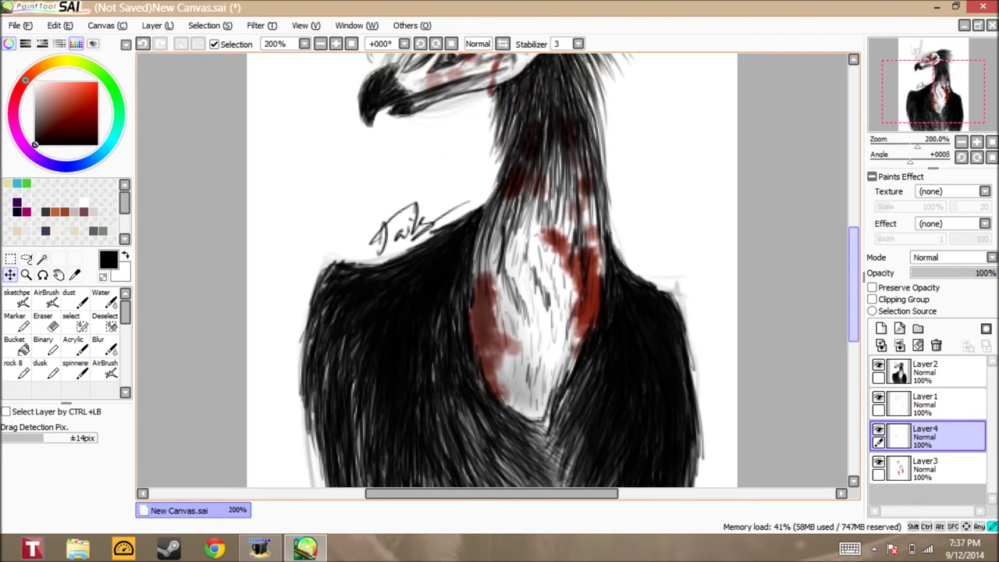
scroll(492, 274, up, 2)
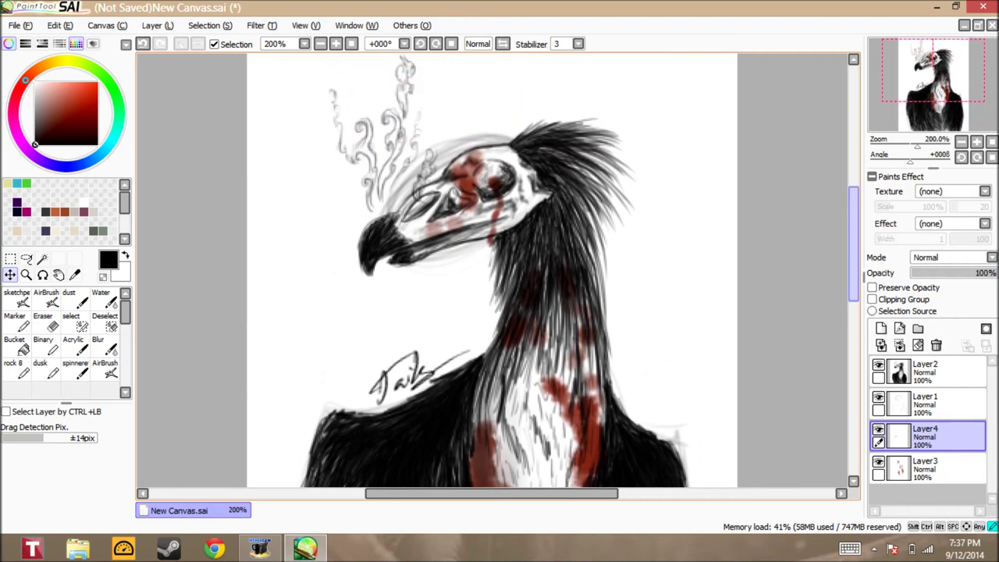
click(352, 44)
click(260, 548)
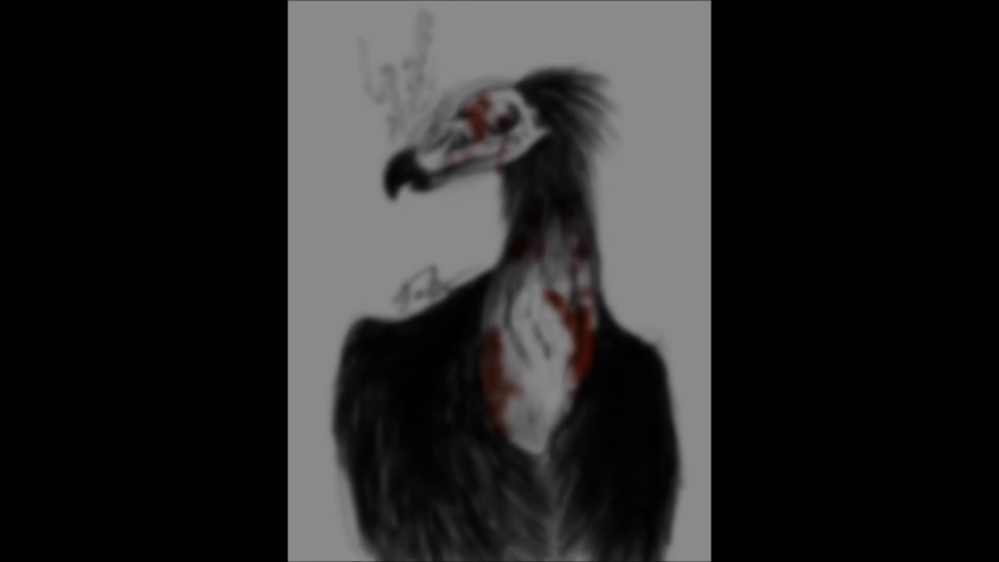